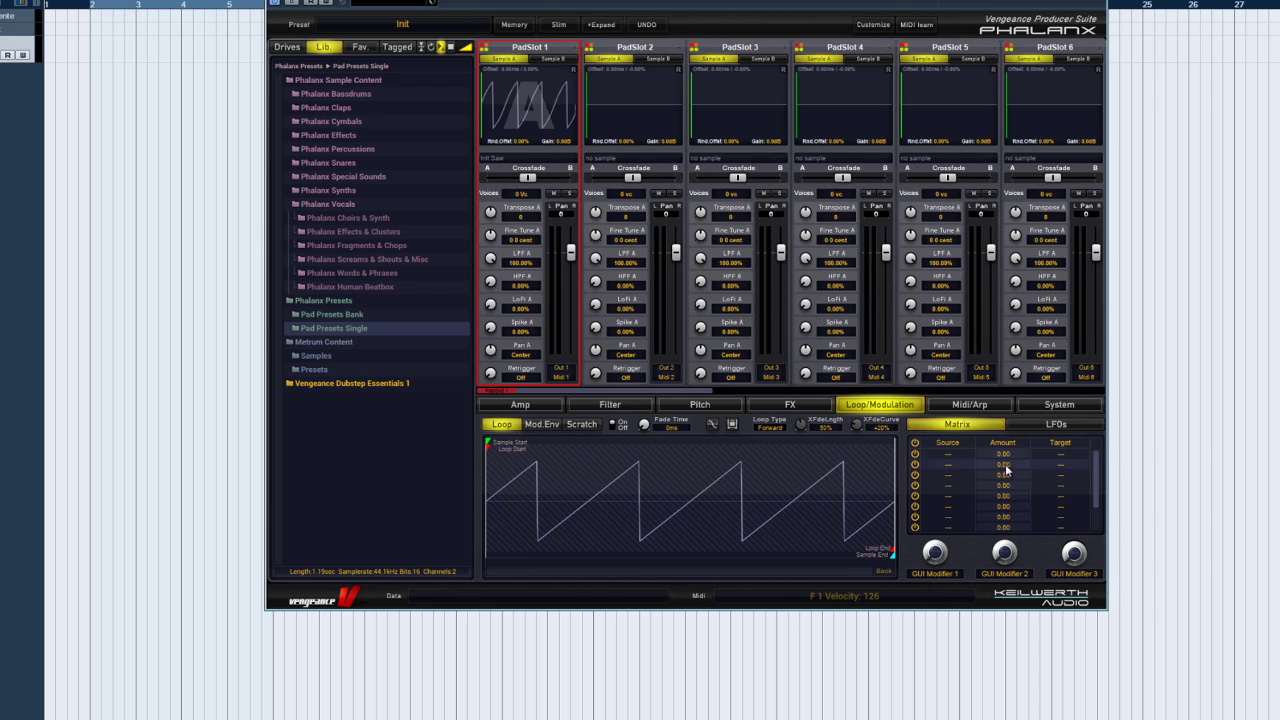
# Show the Mod Env editor with its decaying envelope over PadSlot 1's saw sample
pyautogui.click(542, 424)
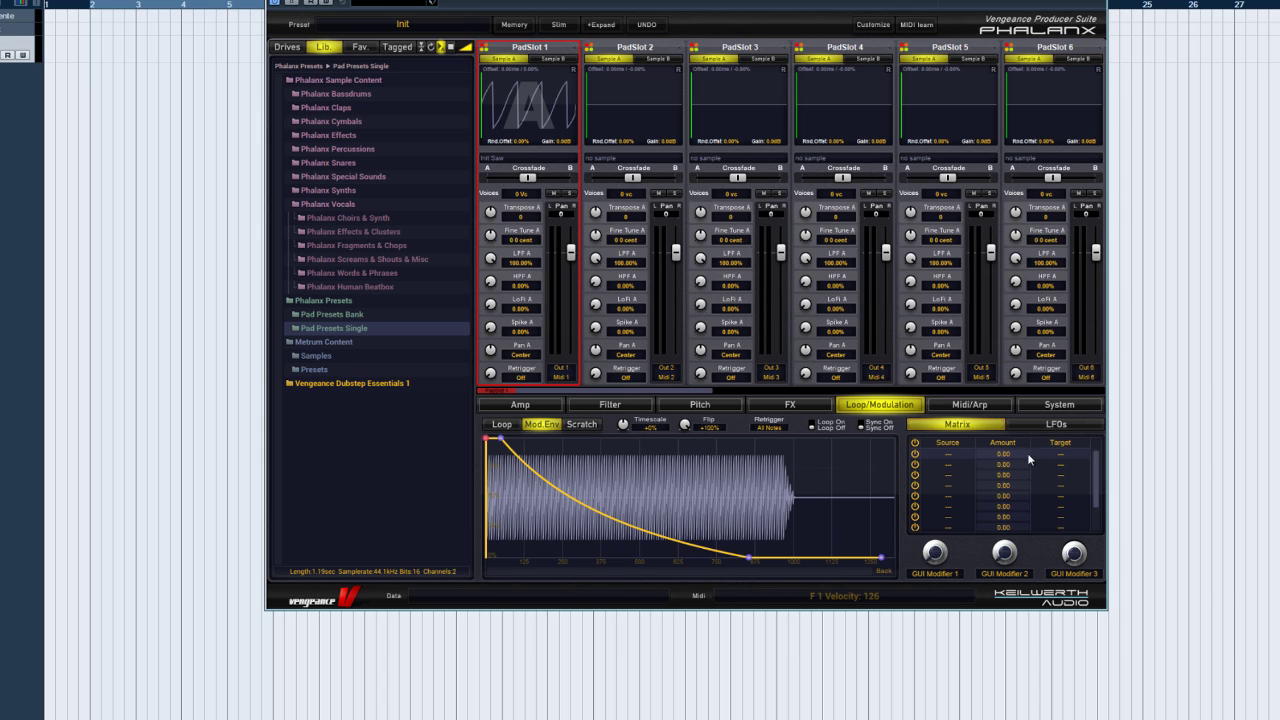
# Set the first matrix row's source to Midi > 1 ModWheel
pyautogui.click(946, 459)
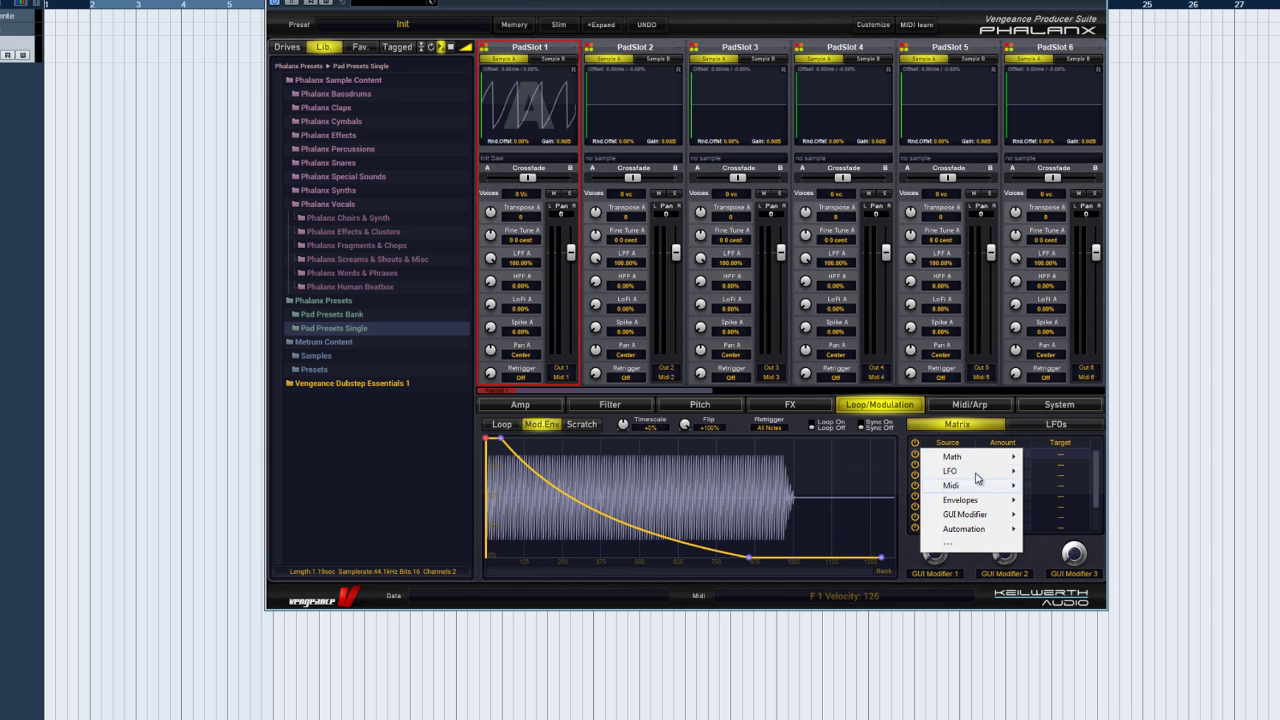
pyautogui.moveTo(968, 490)
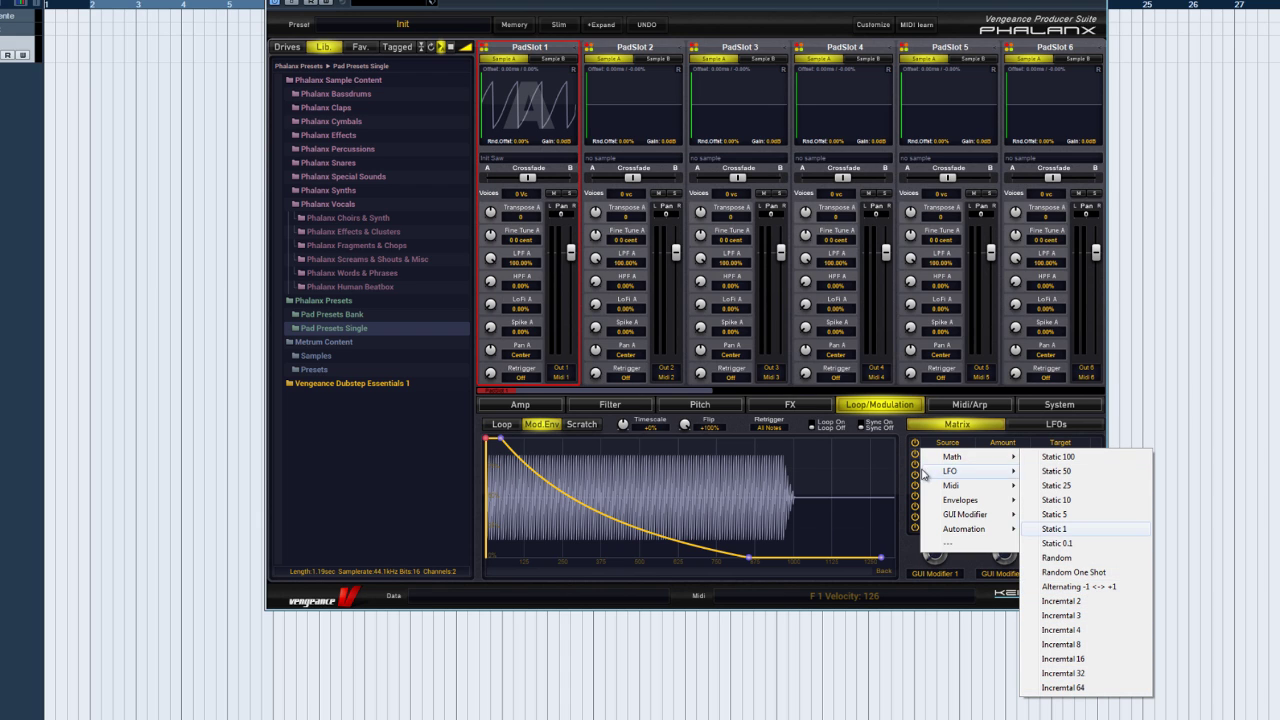
pyautogui.click(956, 461)
pyautogui.click(949, 453)
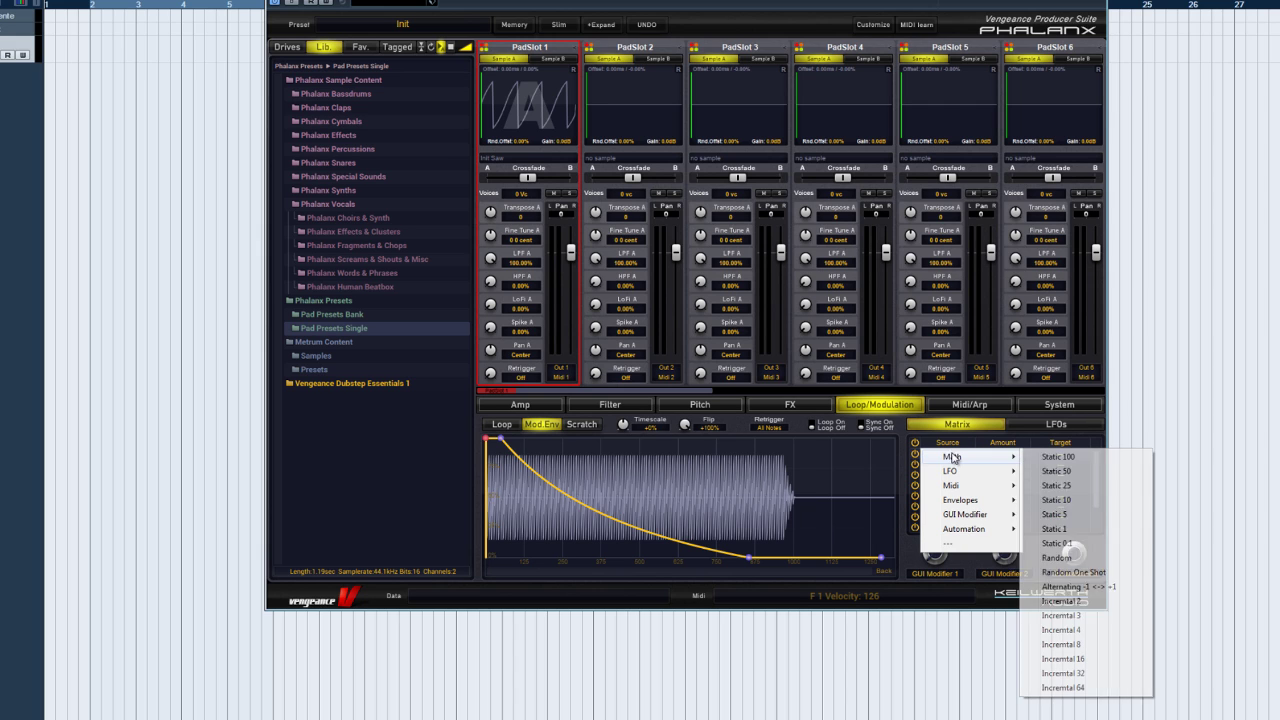
pyautogui.click(1066, 486)
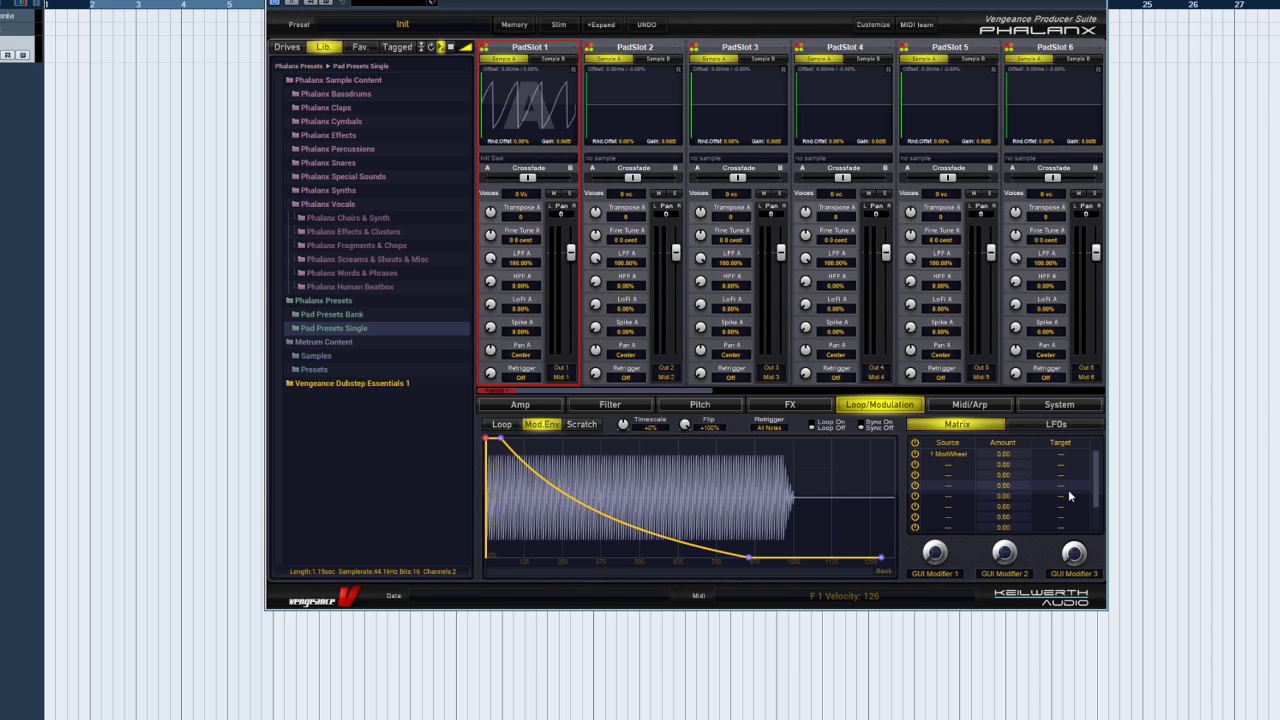
# Route the ModWheel row to Pitch > Pitch Modifier A at amount 100.00
pyautogui.moveTo(1008, 452); pyautogui.dragTo(1042, 441)
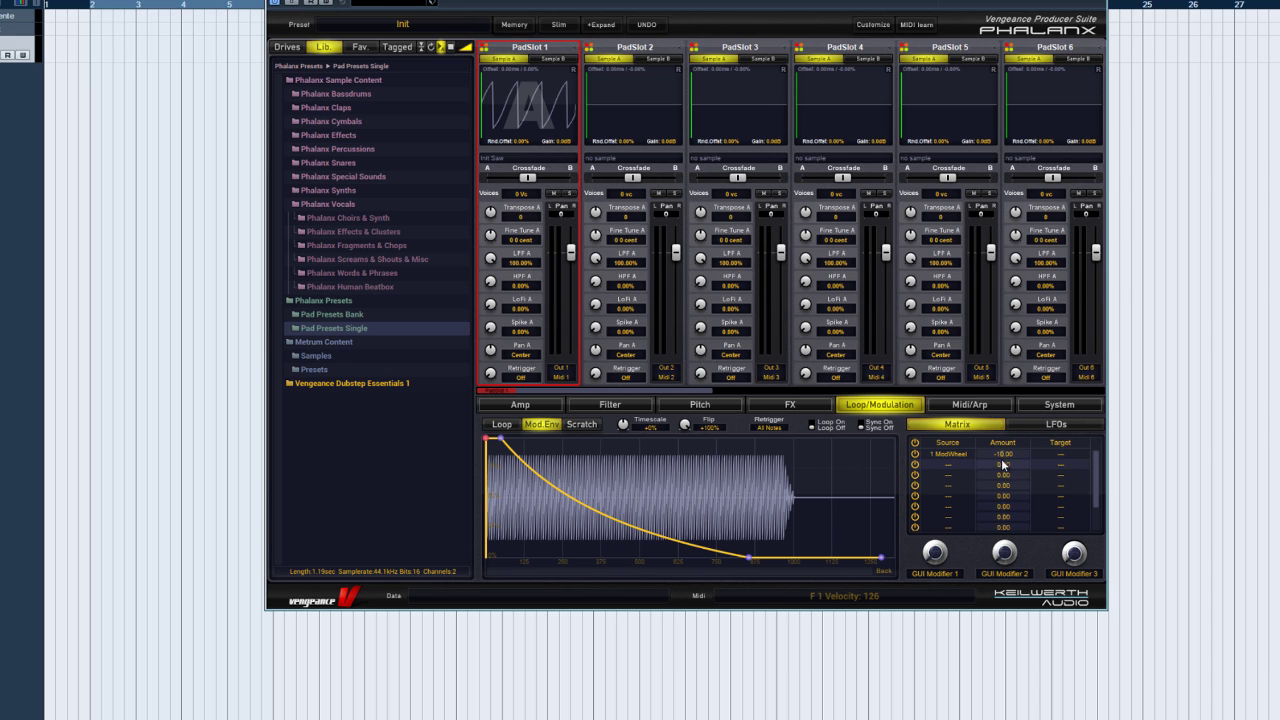
pyautogui.doubleClick(1002, 455)
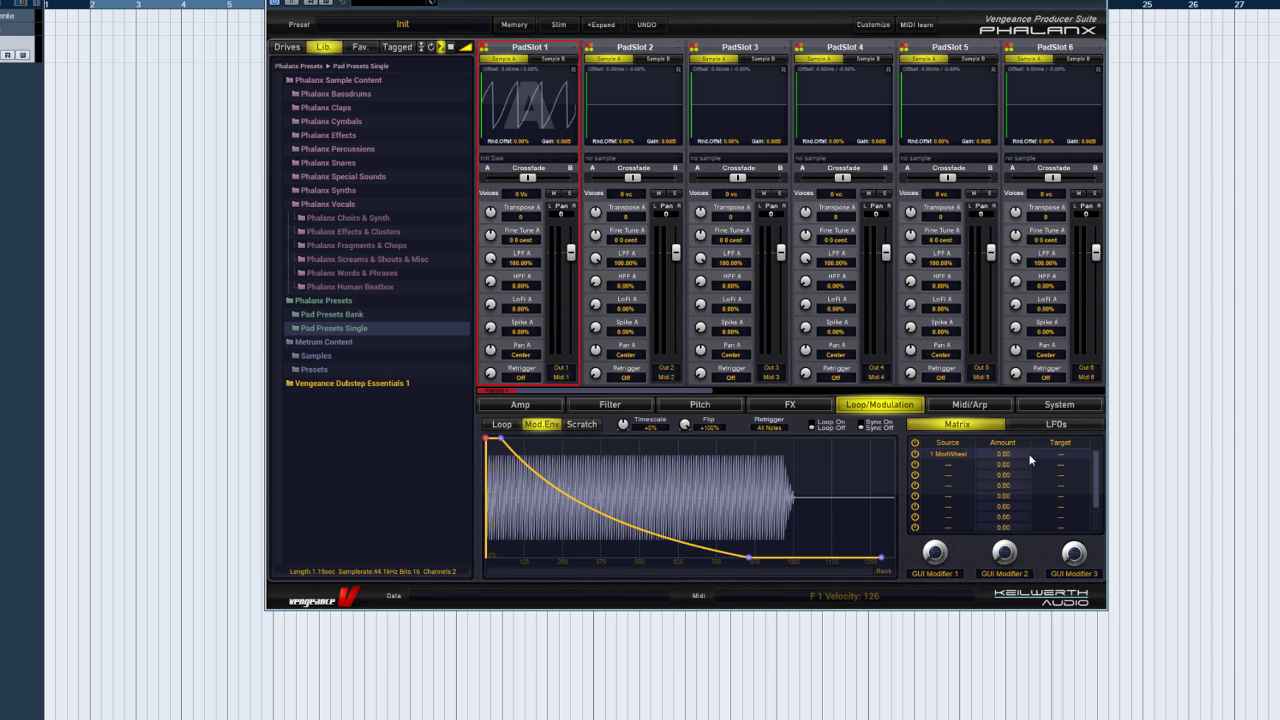
pyautogui.moveTo(1027, 453); pyautogui.dragTo(1050, 307)
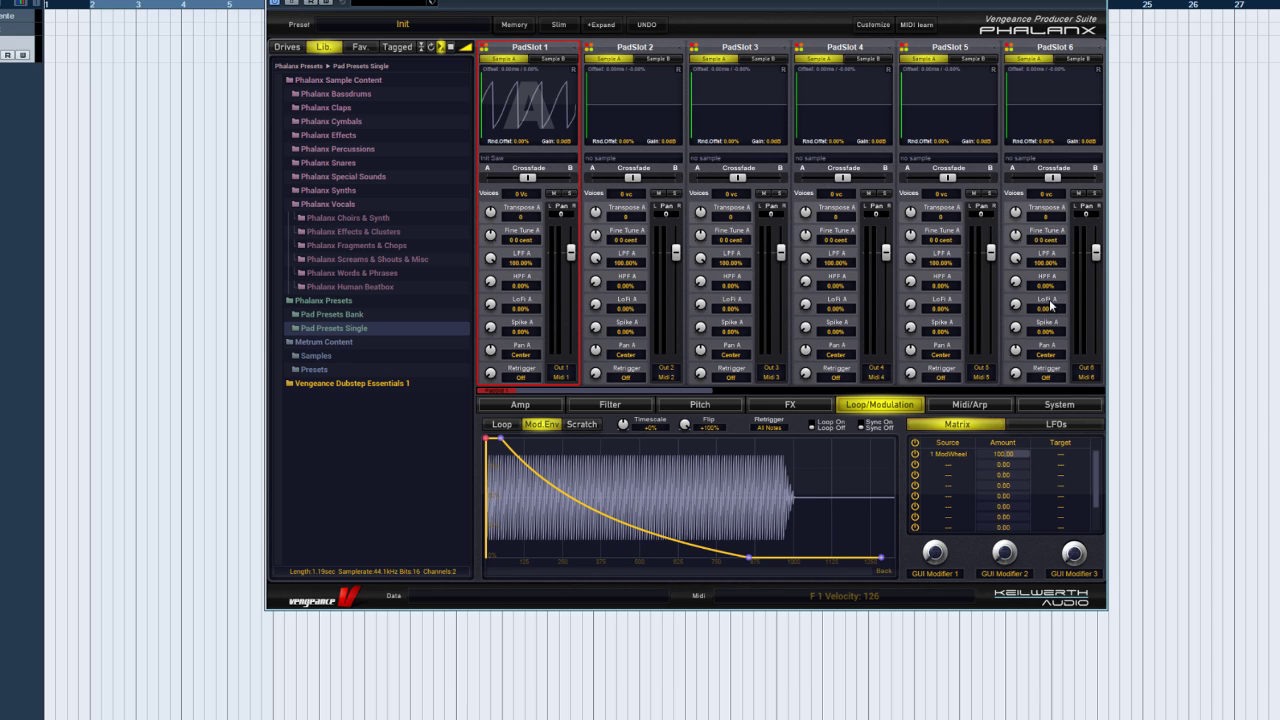
pyautogui.click(1051, 455)
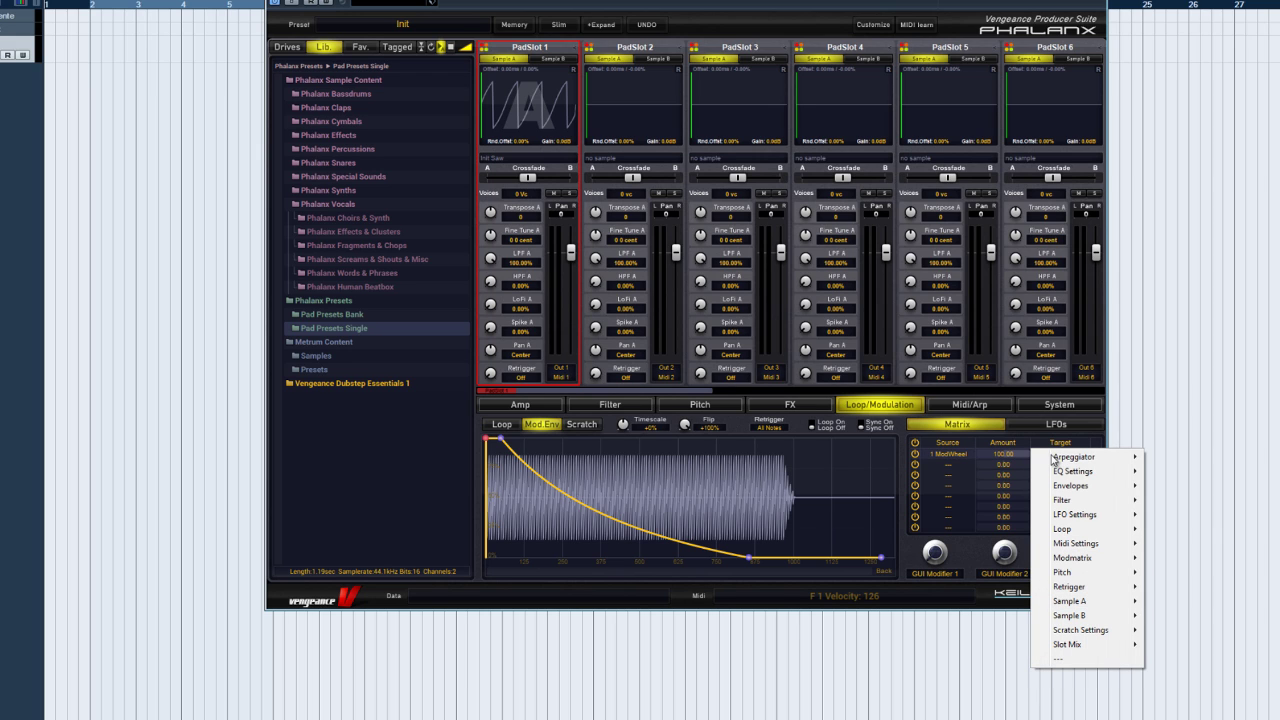
pyautogui.moveTo(1098, 461)
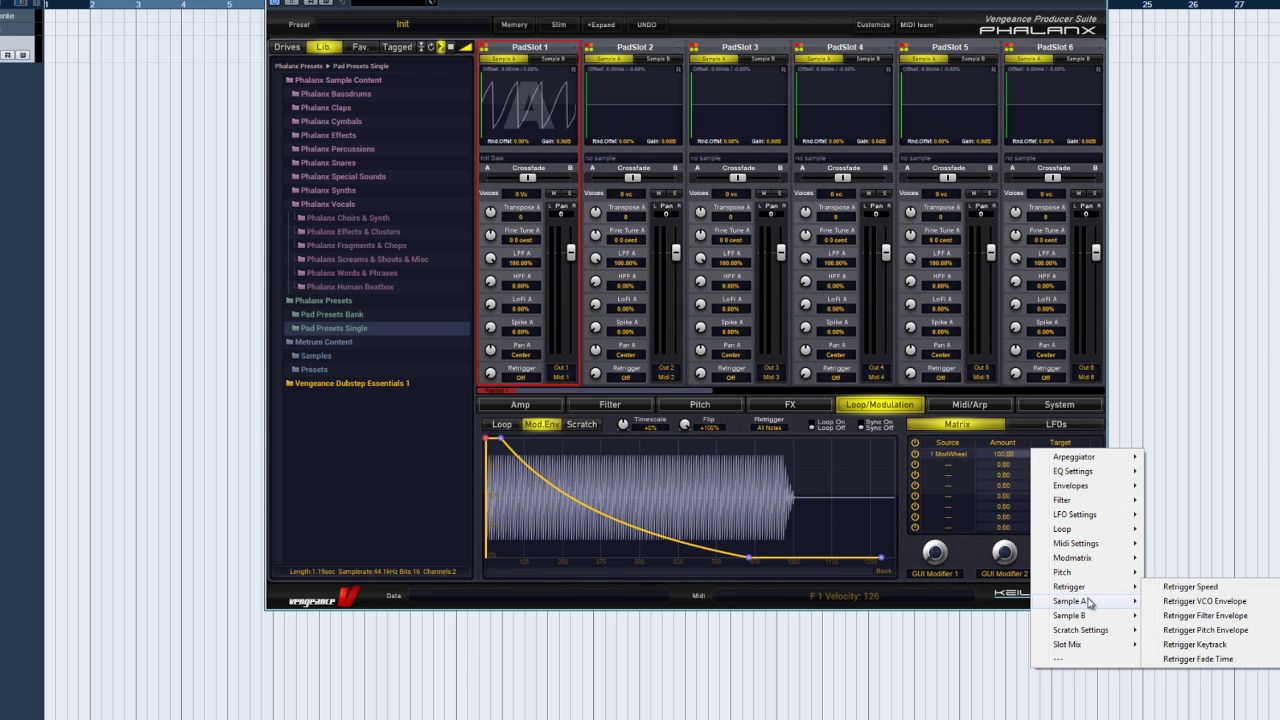
pyautogui.moveTo(1090, 578)
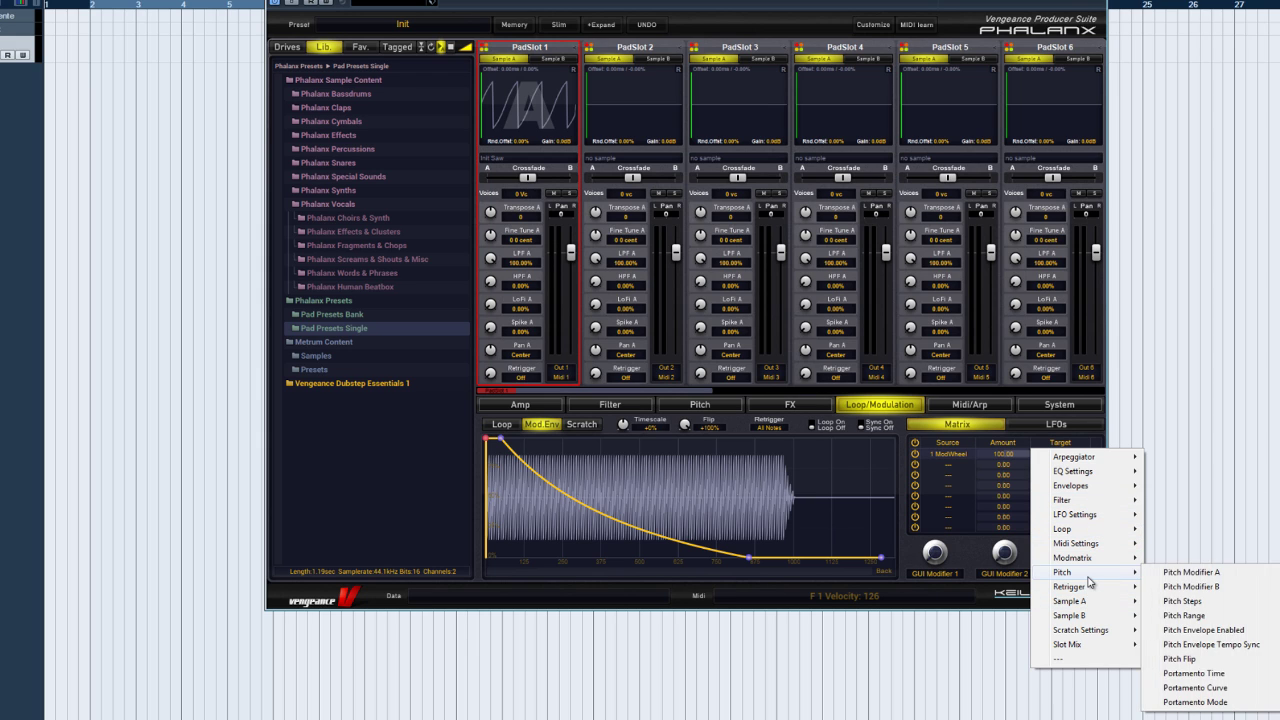
pyautogui.click(1206, 575)
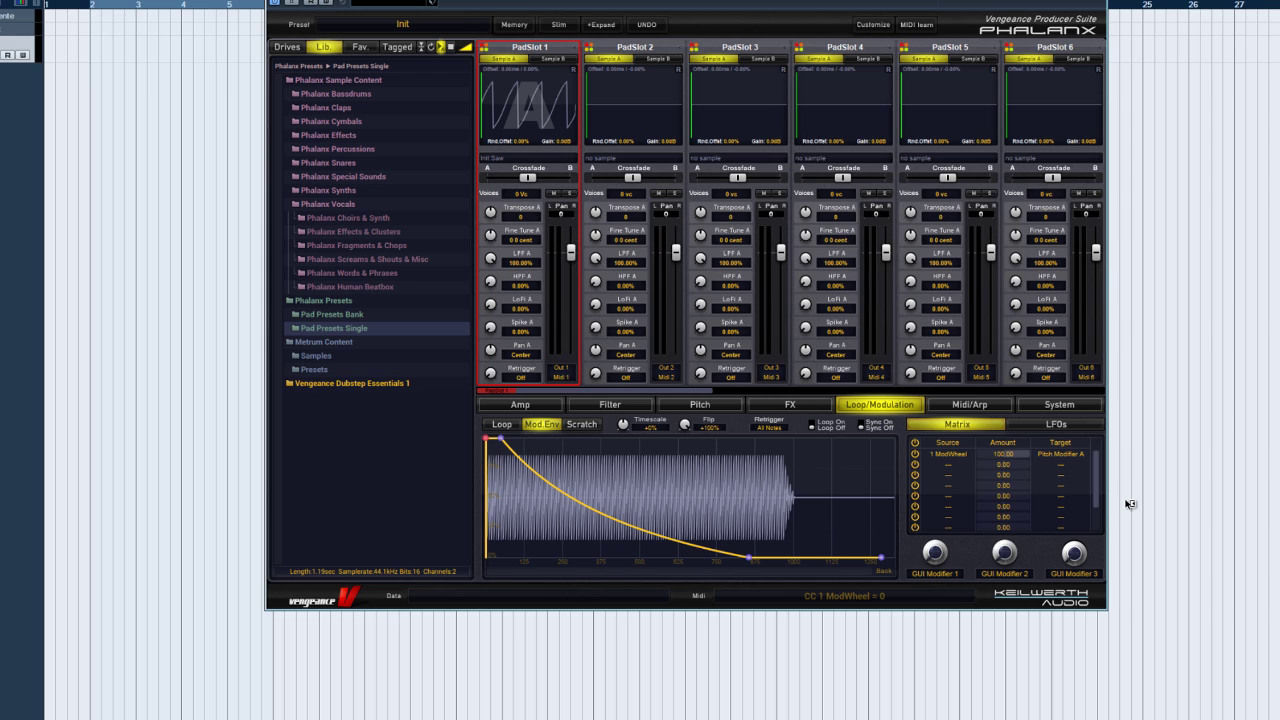
# Switch the first matrix row's source to LFO > LFO% 1
pyautogui.click(952, 459)
pyautogui.moveTo(978, 470)
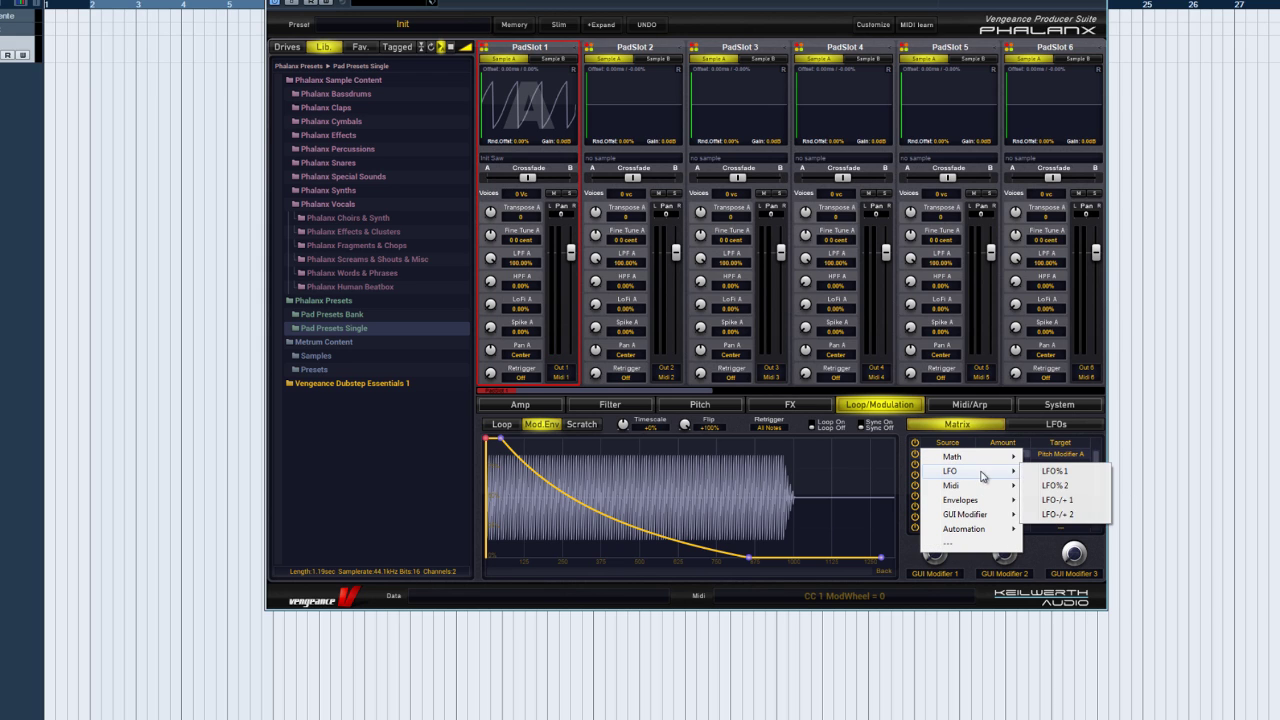
pyautogui.click(1050, 476)
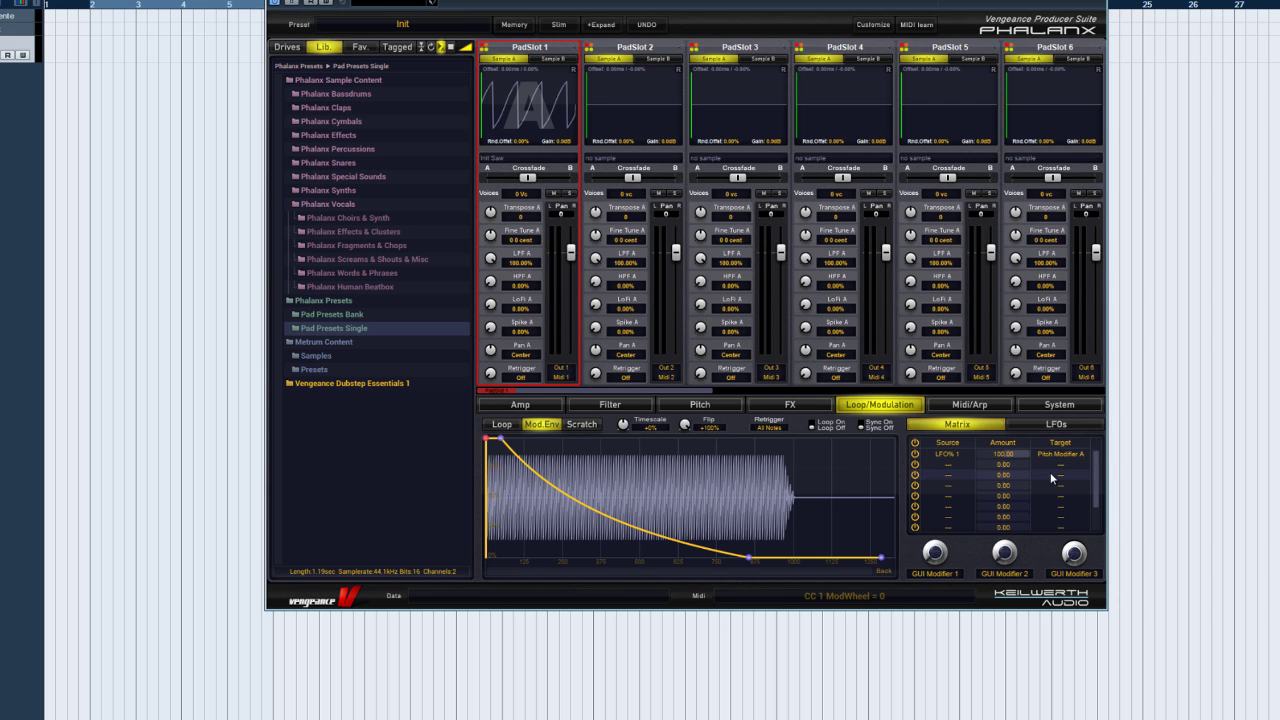
# Set LFO 1 to tempo sync at 1/4 with 0.00% phase
pyautogui.click(1056, 424)
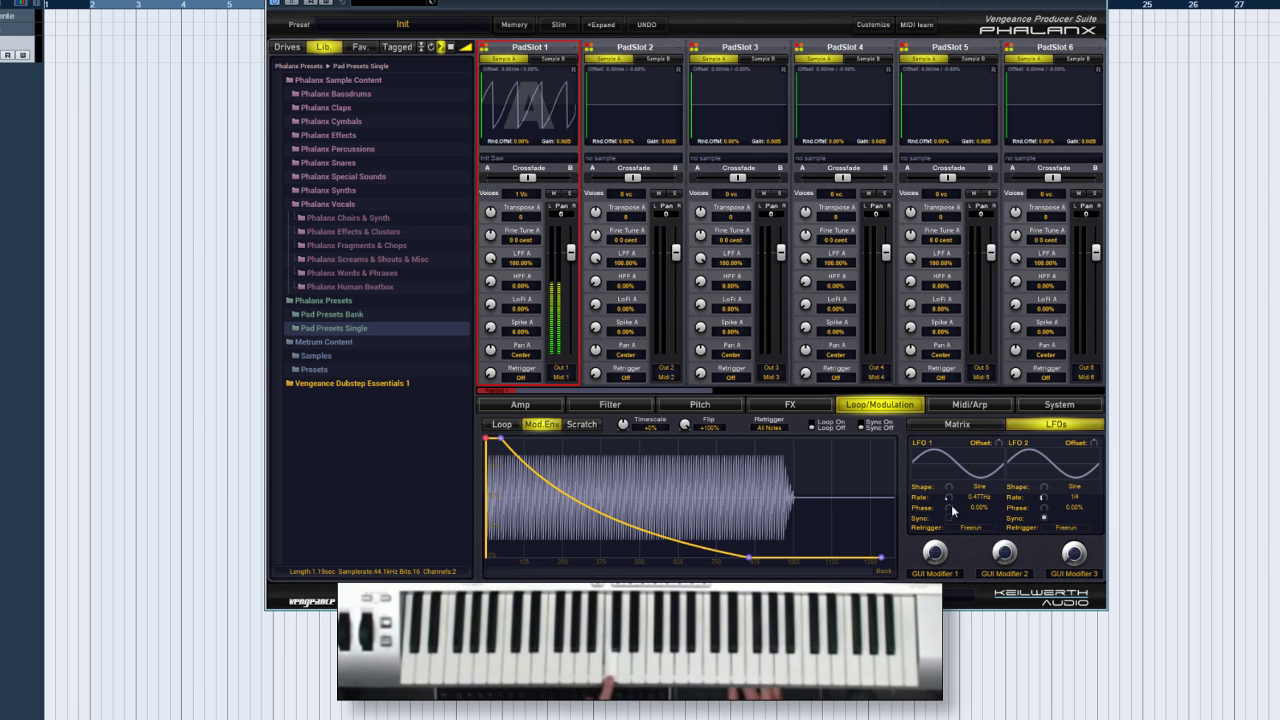
pyautogui.moveTo(948, 495); pyautogui.dragTo(951, 475)
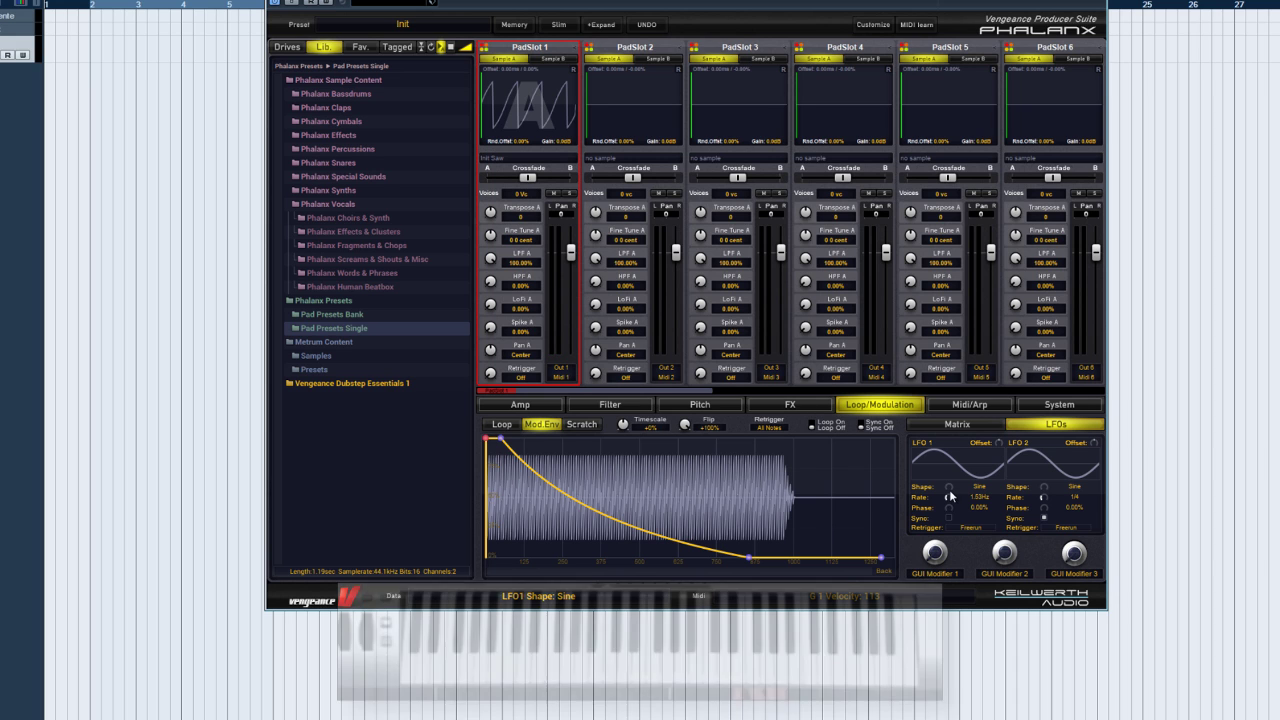
pyautogui.moveTo(949, 485); pyautogui.dragTo(1035, 545)
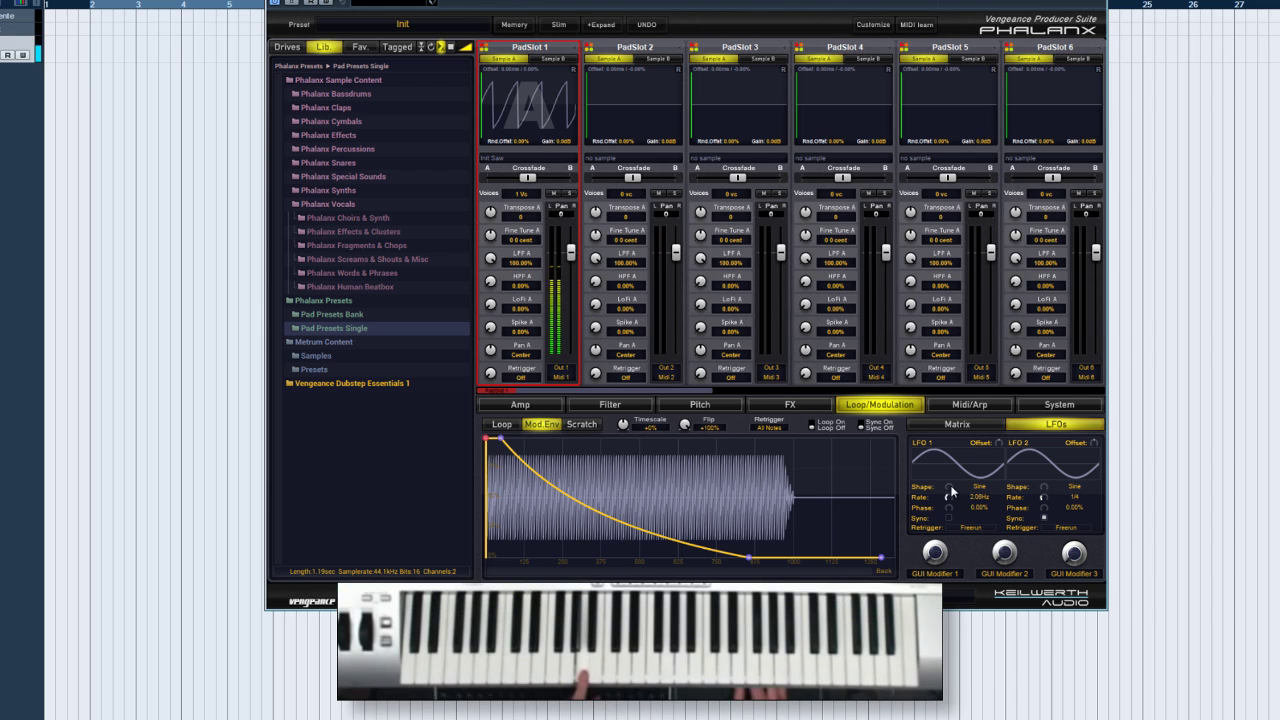
pyautogui.moveTo(952, 476); pyautogui.dragTo(1000, 528)
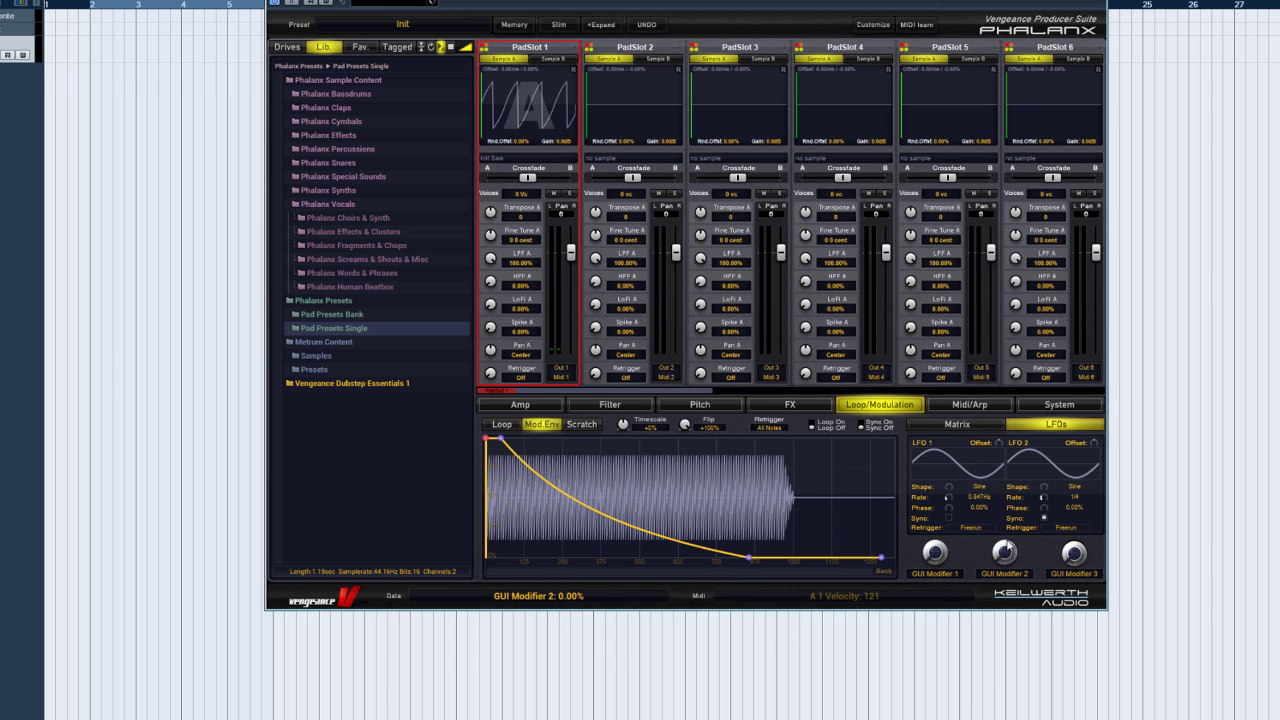
pyautogui.click(949, 518)
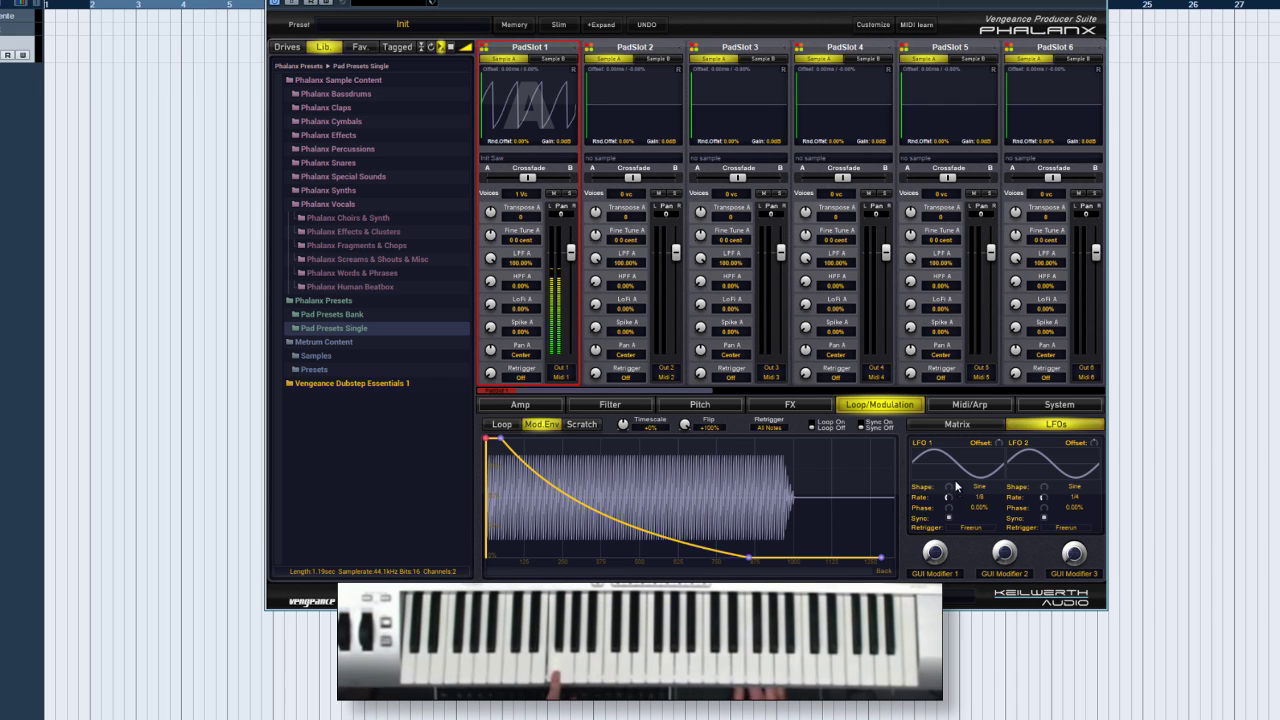
pyautogui.moveTo(956, 465)
pyautogui.mouseDown()
pyautogui.moveTo(969, 527)
pyautogui.moveTo(951, 469)
pyautogui.mouseUp()
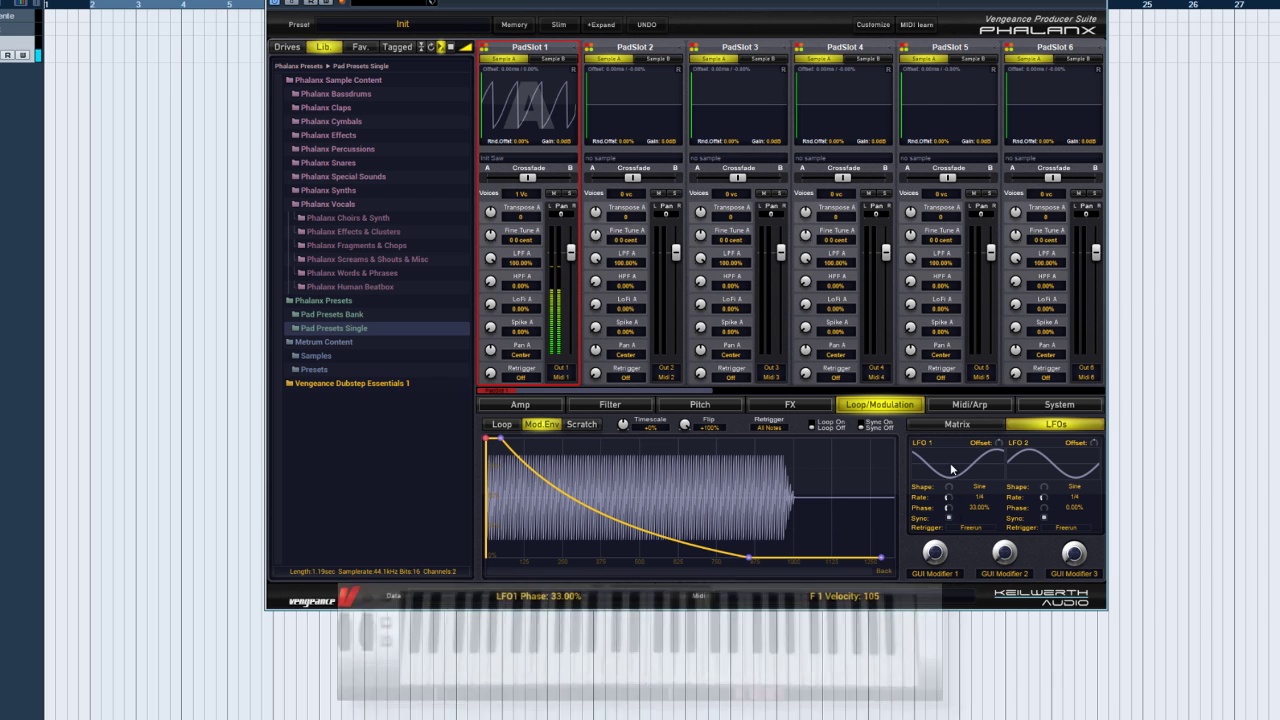
pyautogui.moveTo(952, 469); pyautogui.dragTo(961, 558)
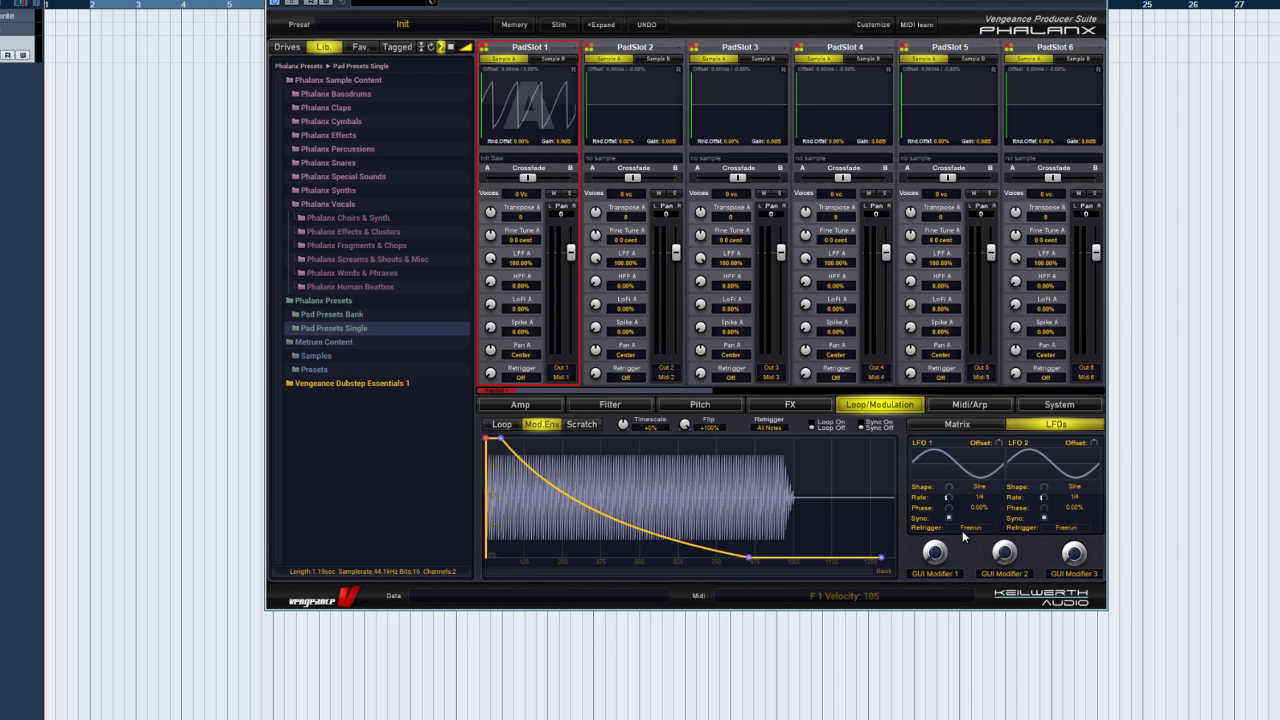
# Change LFO 1's Retrigger from First Note to All Notes
pyautogui.click(970, 528)
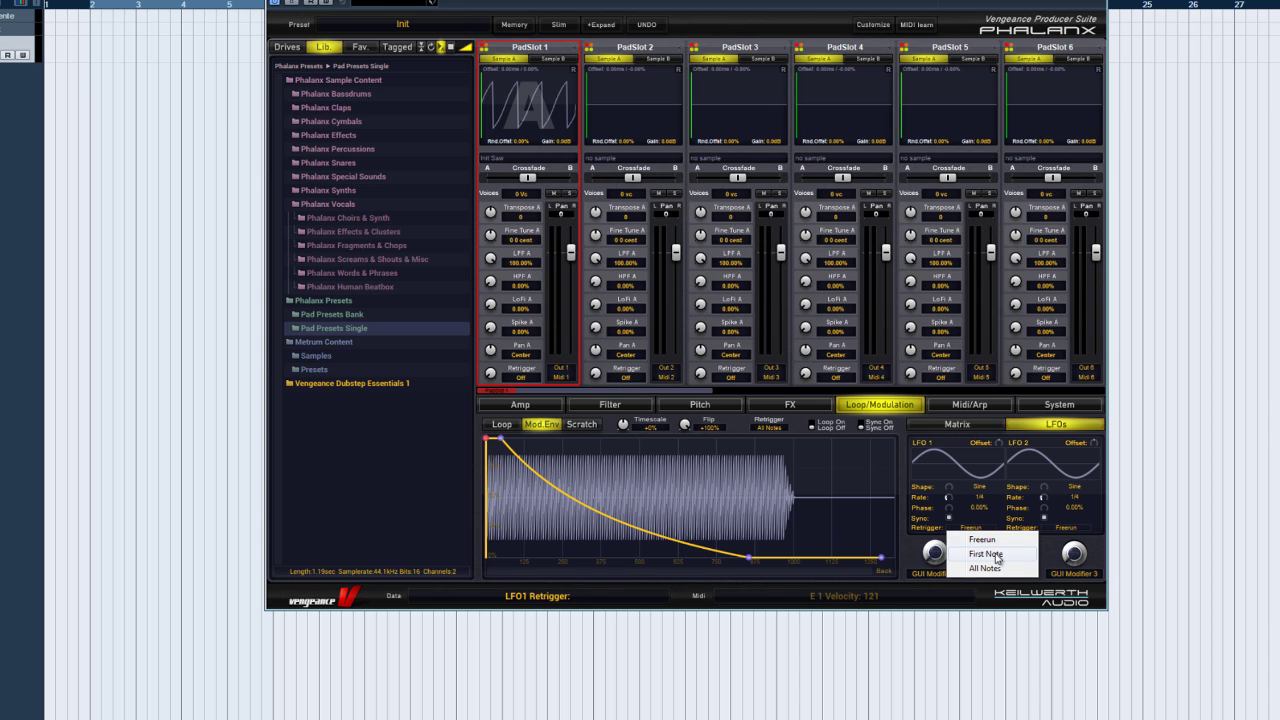
pyautogui.click(996, 558)
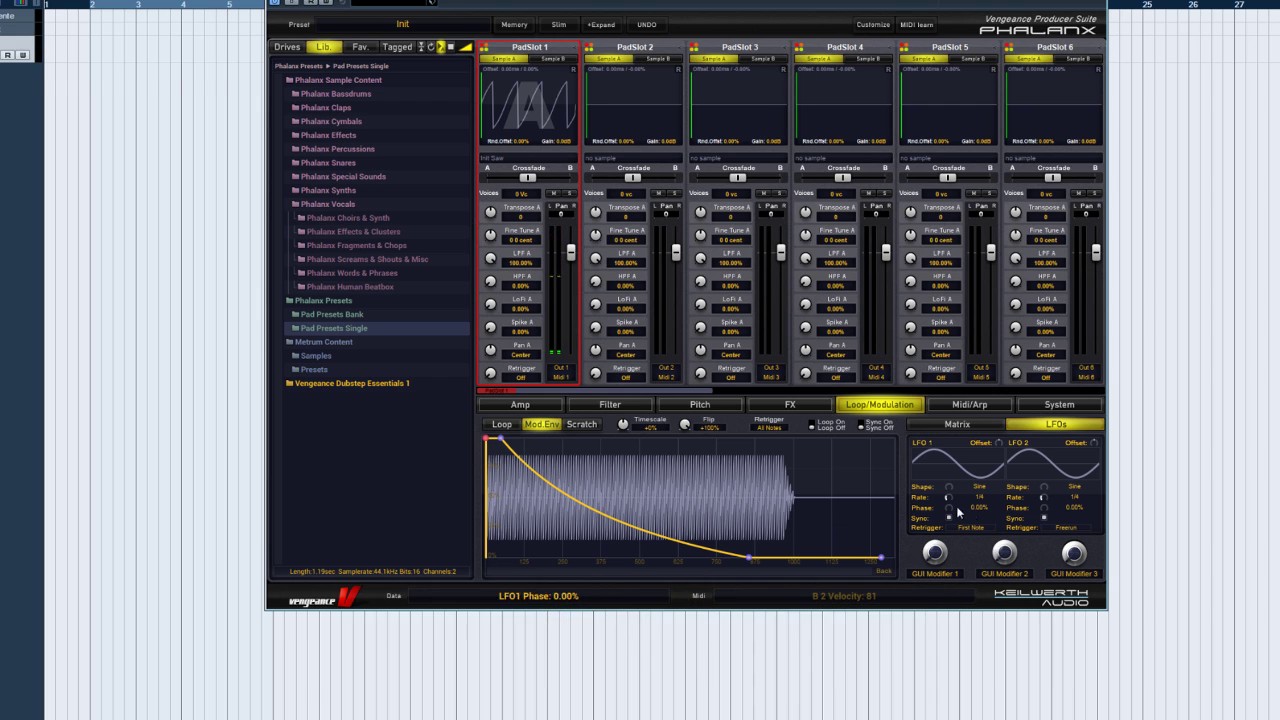
pyautogui.click(971, 527)
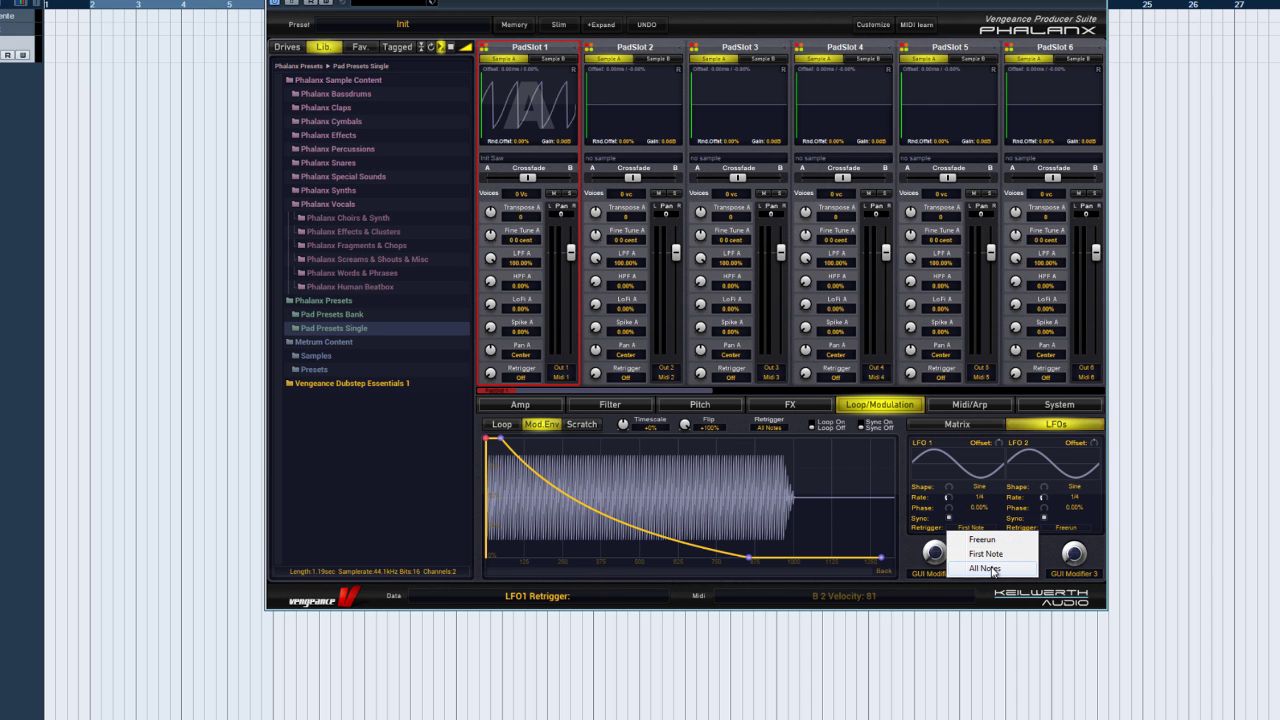
pyautogui.click(990, 569)
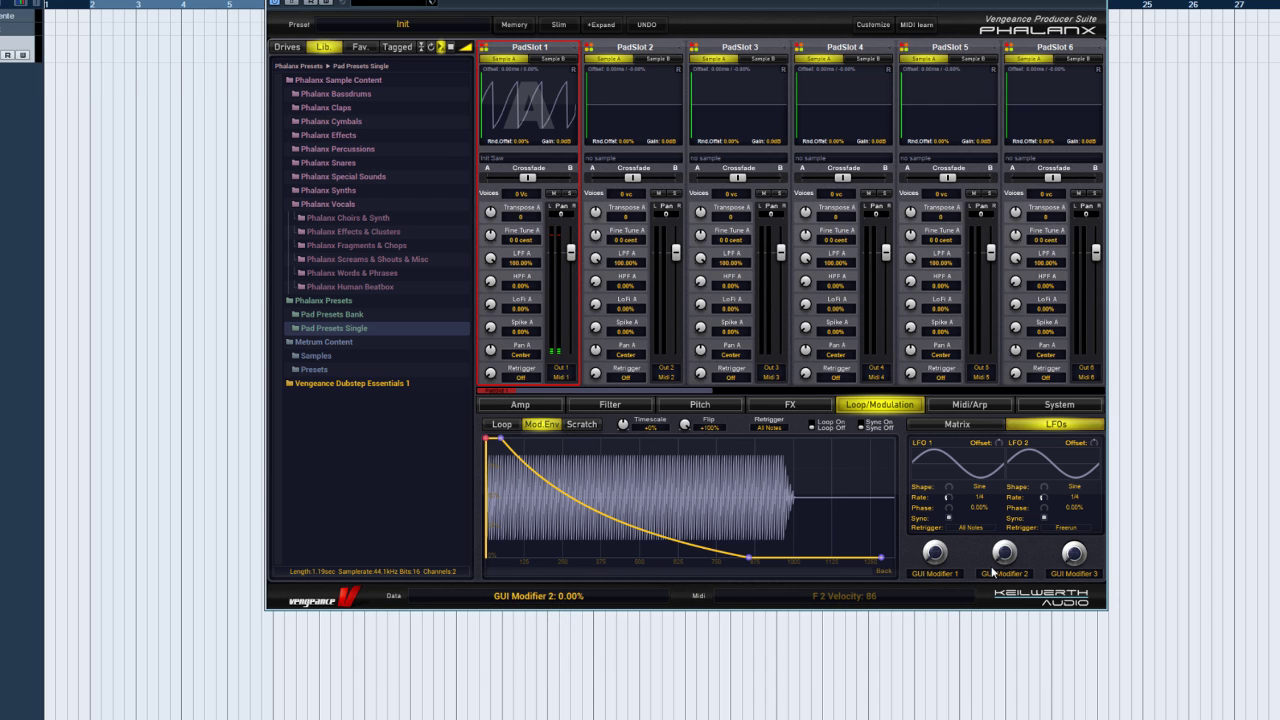
# Set the second matrix row's source to GUI Modifier > GUI Modifier 1
pyautogui.click(957, 427)
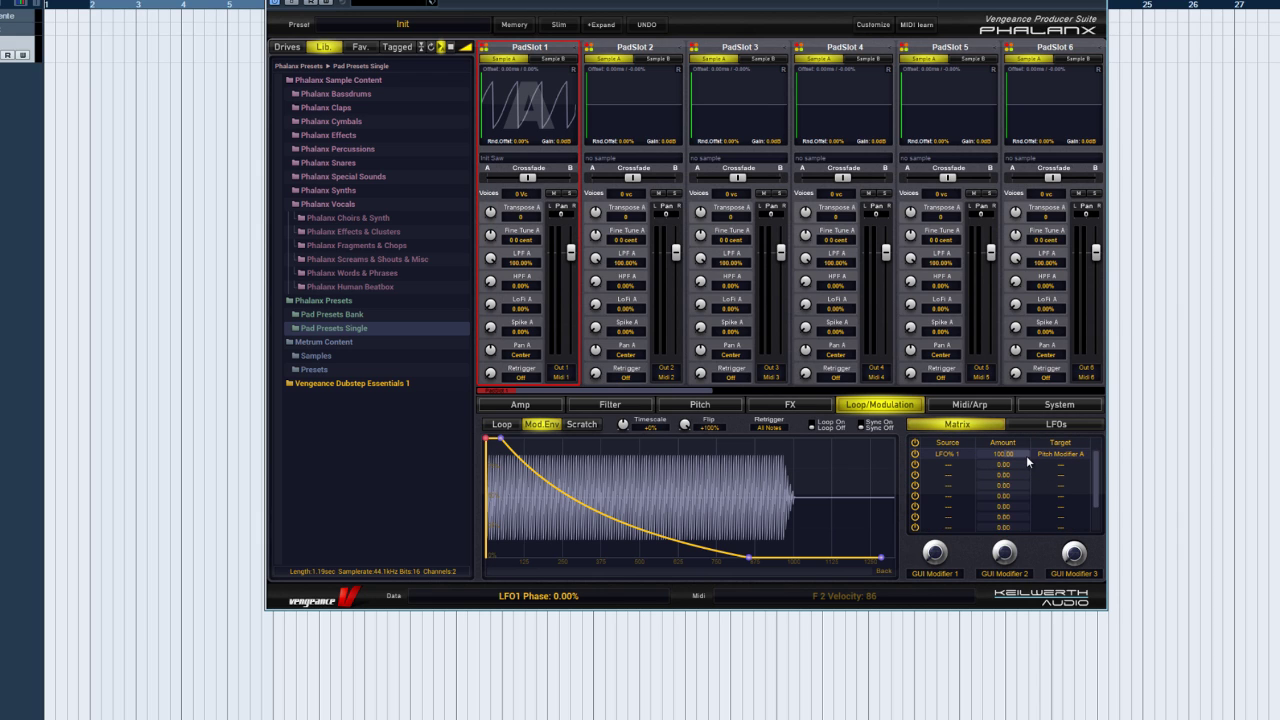
pyautogui.click(951, 464)
pyautogui.moveTo(985, 525)
pyautogui.click(1062, 525)
# Lower the first row's modulation amount to 69 and show the FX page
pyautogui.moveTo(1021, 457); pyautogui.dragTo(1027, 467)
pyautogui.click(1058, 466)
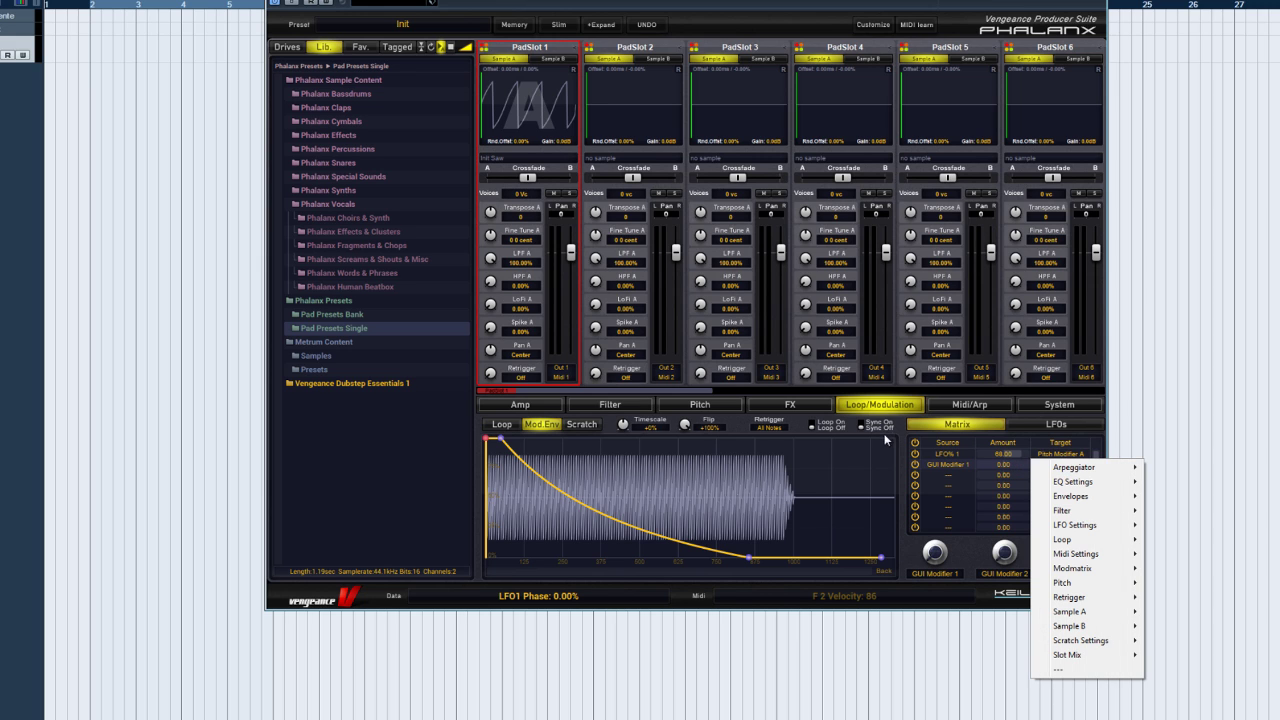
pyautogui.click(808, 413)
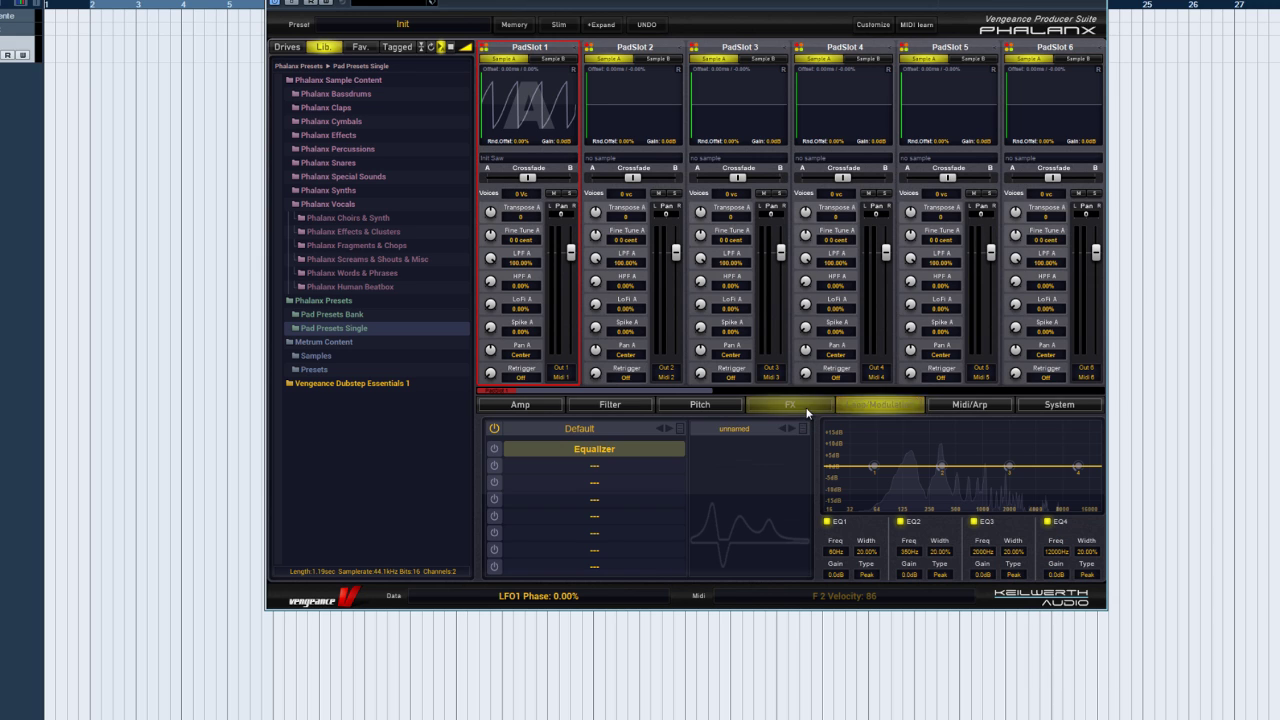
# Load AA Reverb into FX slot 2 with its mix at 0.00%
pyautogui.click(596, 465)
pyautogui.click(659, 575)
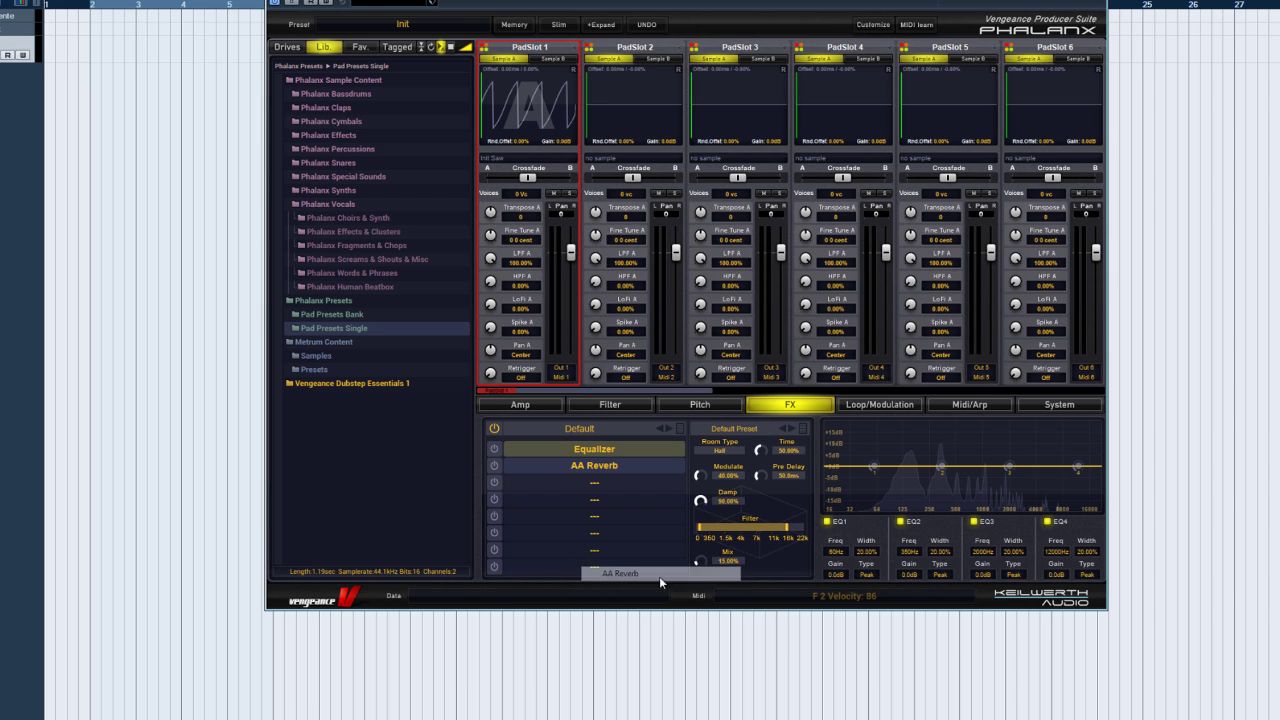
pyautogui.moveTo(729, 555); pyautogui.dragTo(714, 657)
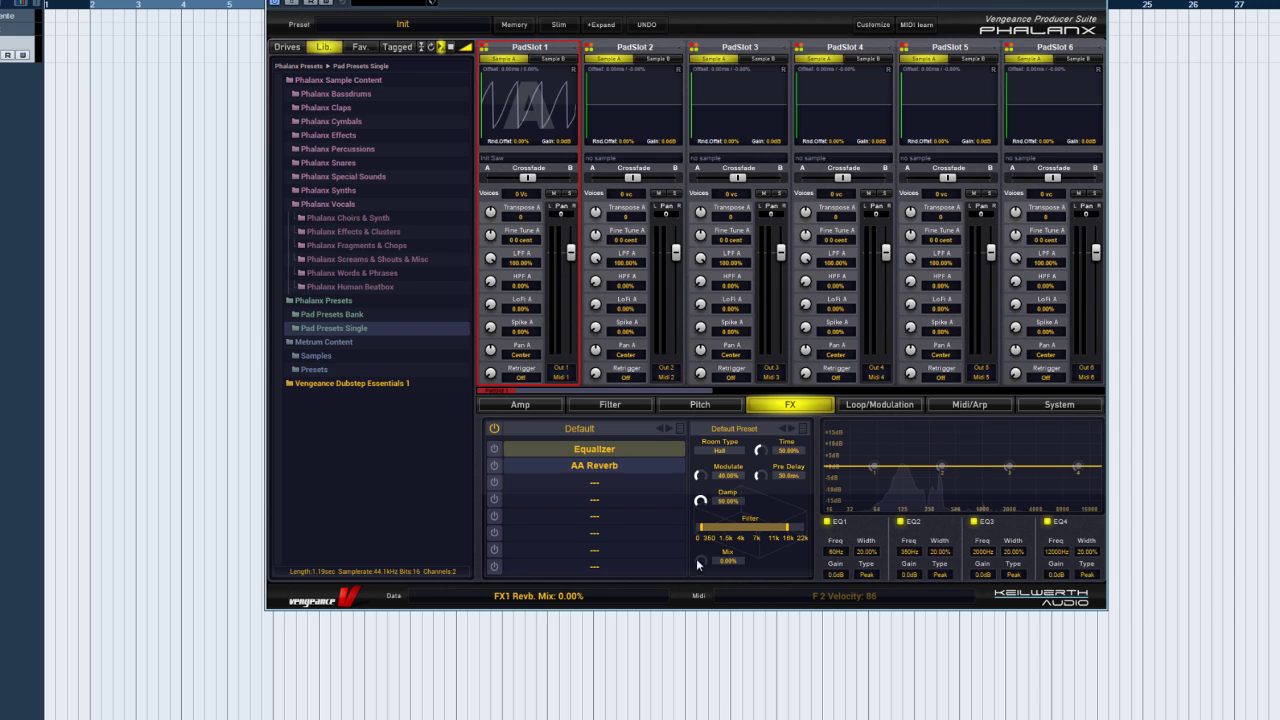
pyautogui.click(900, 403)
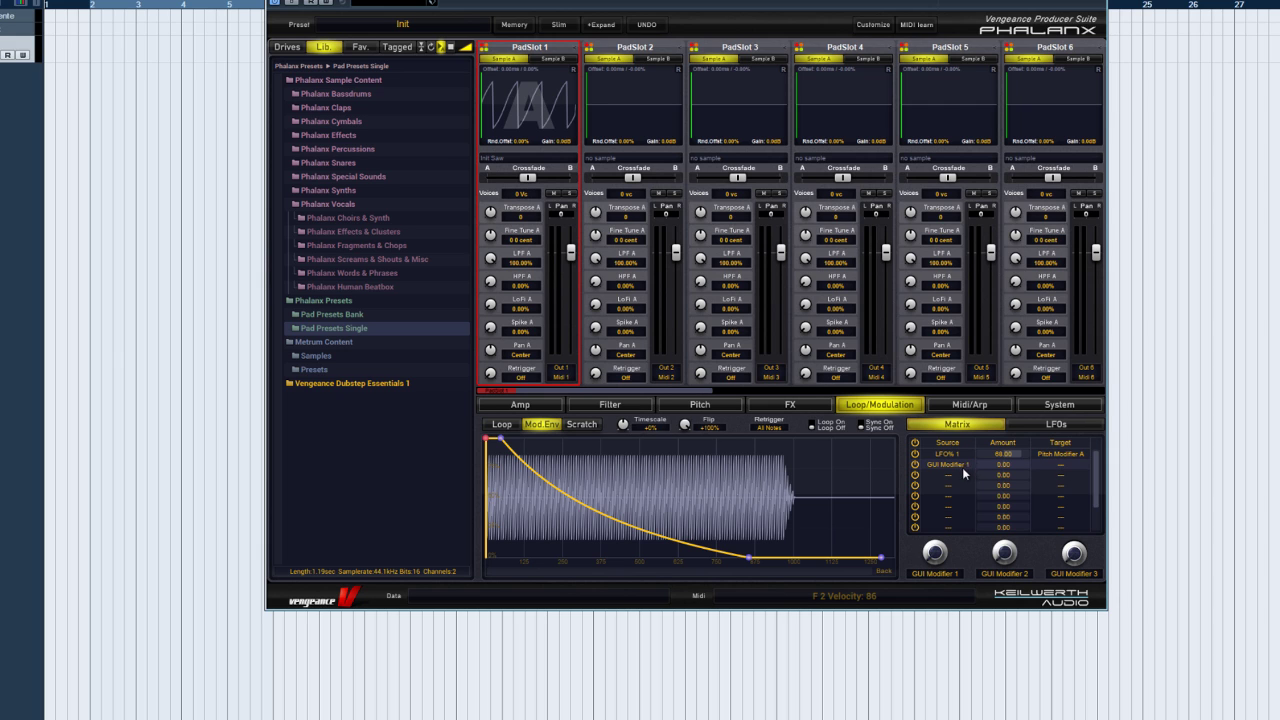
# Target row 2 at FX Settings > FX1 Revb. Mix with amount 50.00
pyautogui.click(1050, 467)
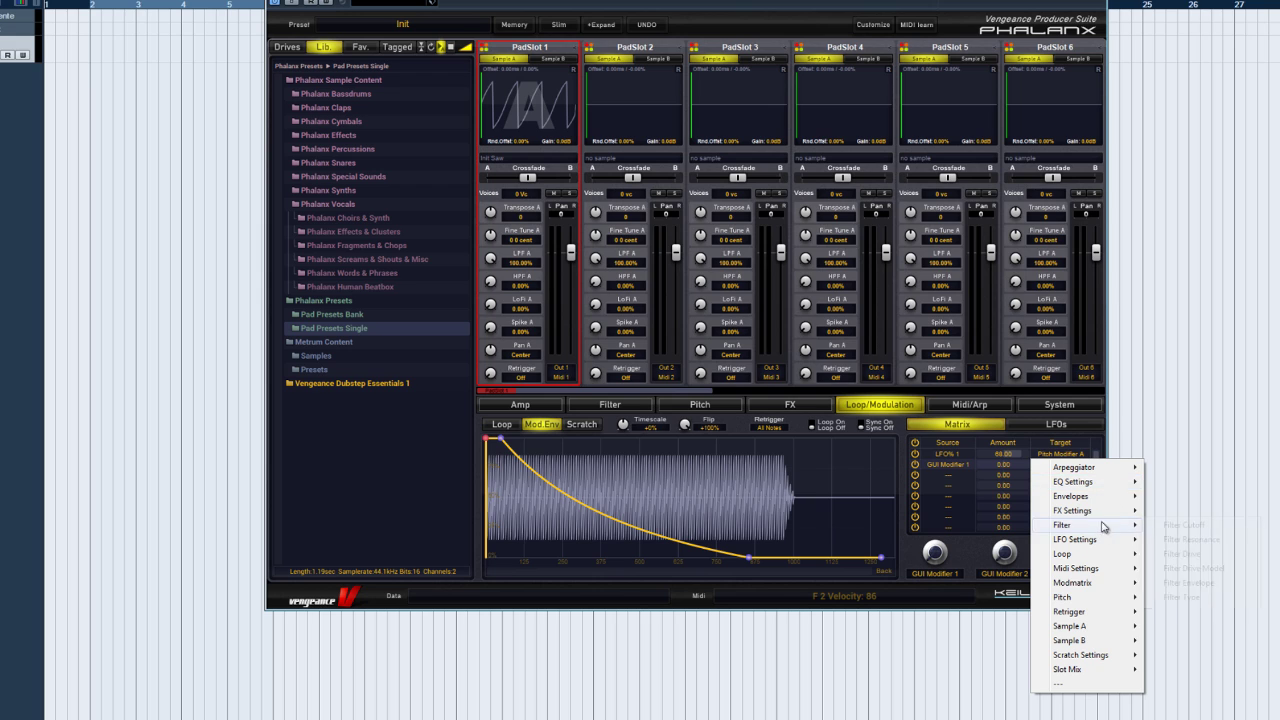
pyautogui.moveTo(1100, 511)
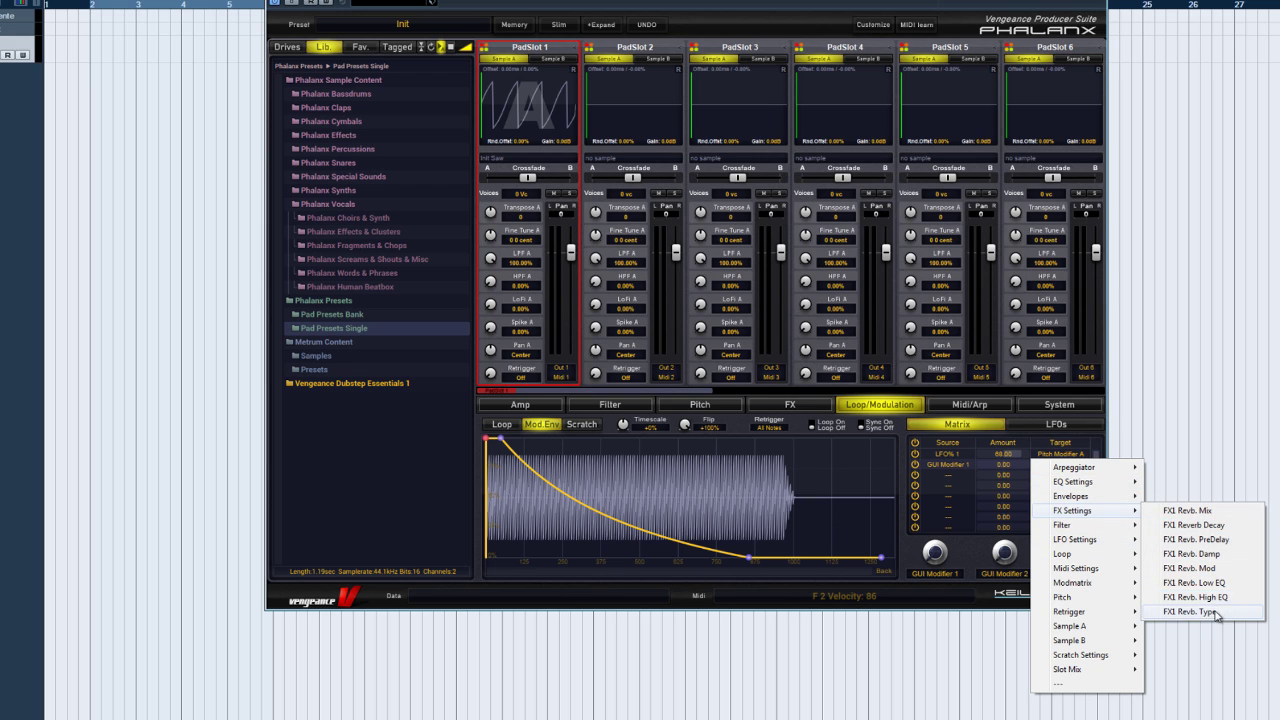
pyautogui.click(1200, 510)
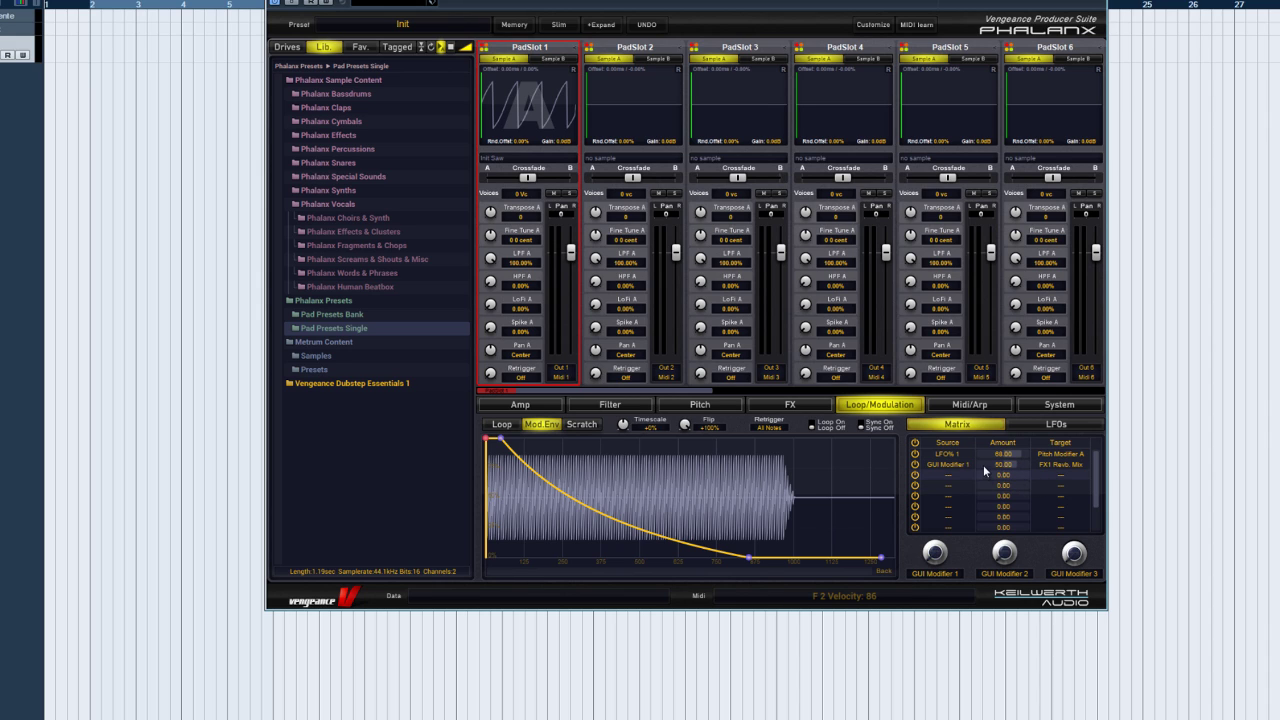
# Rename the GUI Modifier 1 knob to 'go crazy'
pyautogui.click(969, 404)
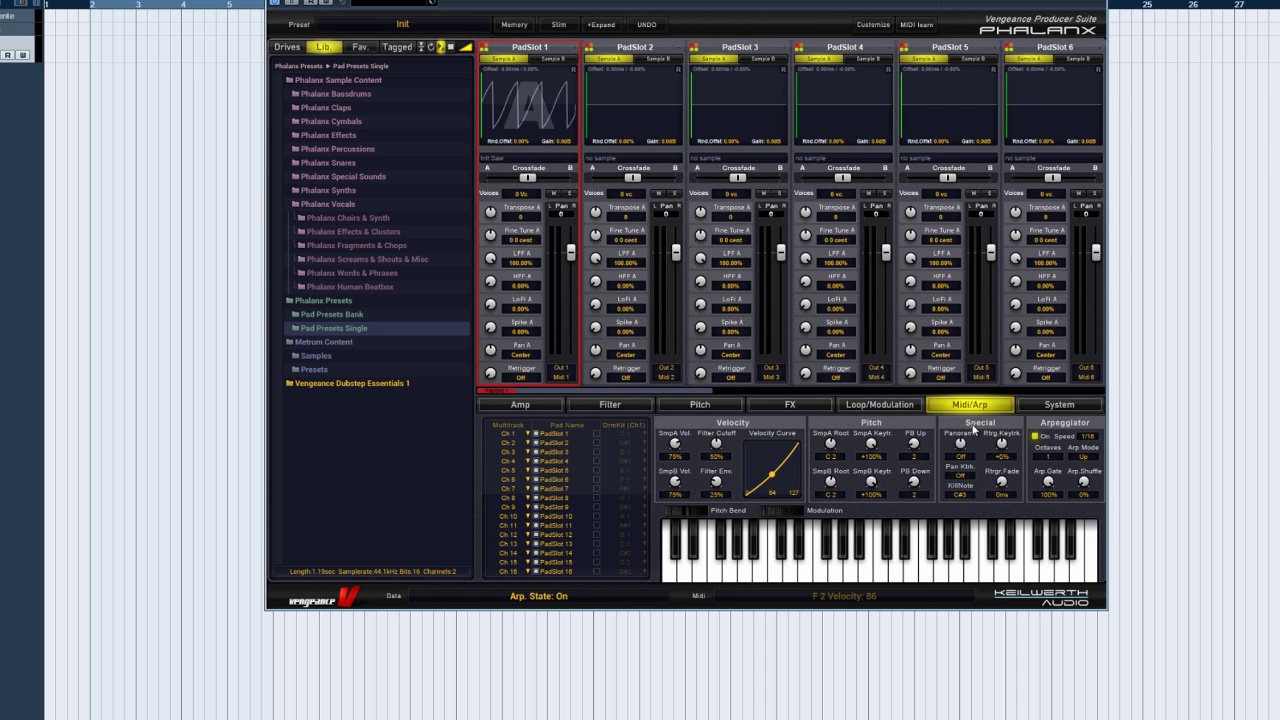
pyautogui.click(900, 409)
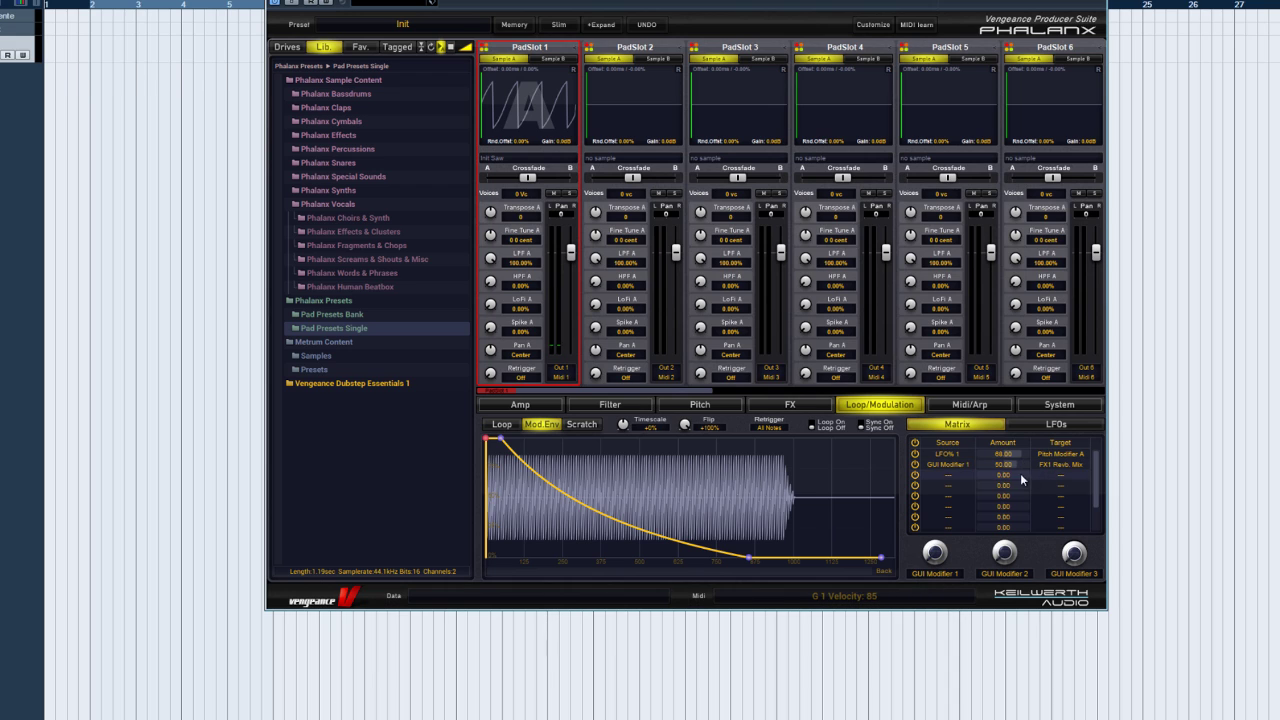
pyautogui.doubleClick(940, 575)
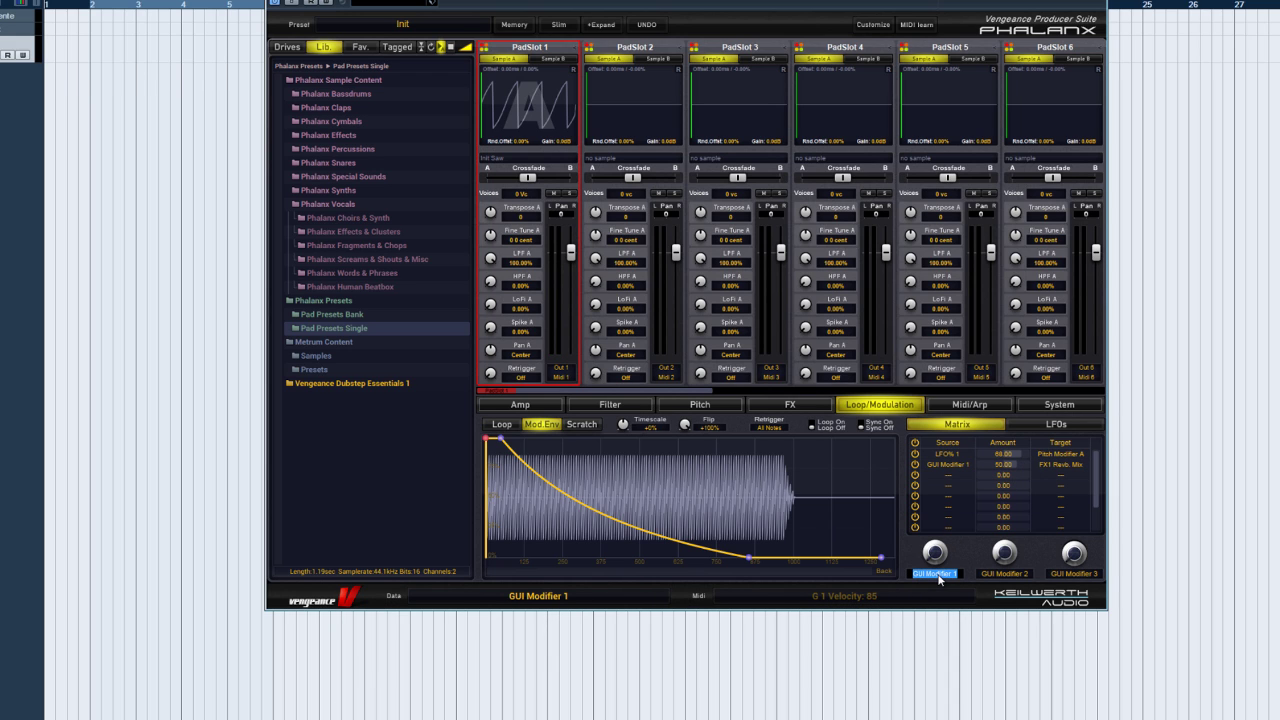
pyautogui.write('go crazy')
pyautogui.press('Return')
# Set row 1's source to go crazy and sweep that knob to 0%
pyautogui.click(951, 455)
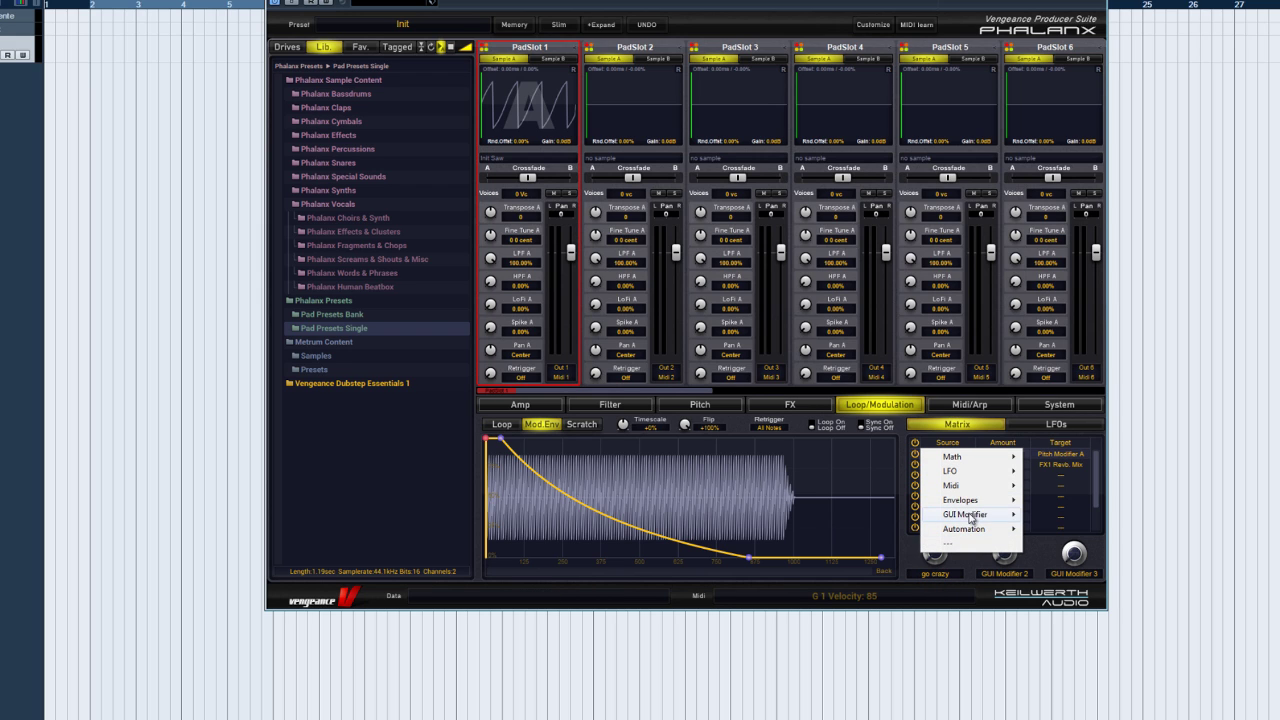
pyautogui.moveTo(970, 516)
pyautogui.click(1051, 514)
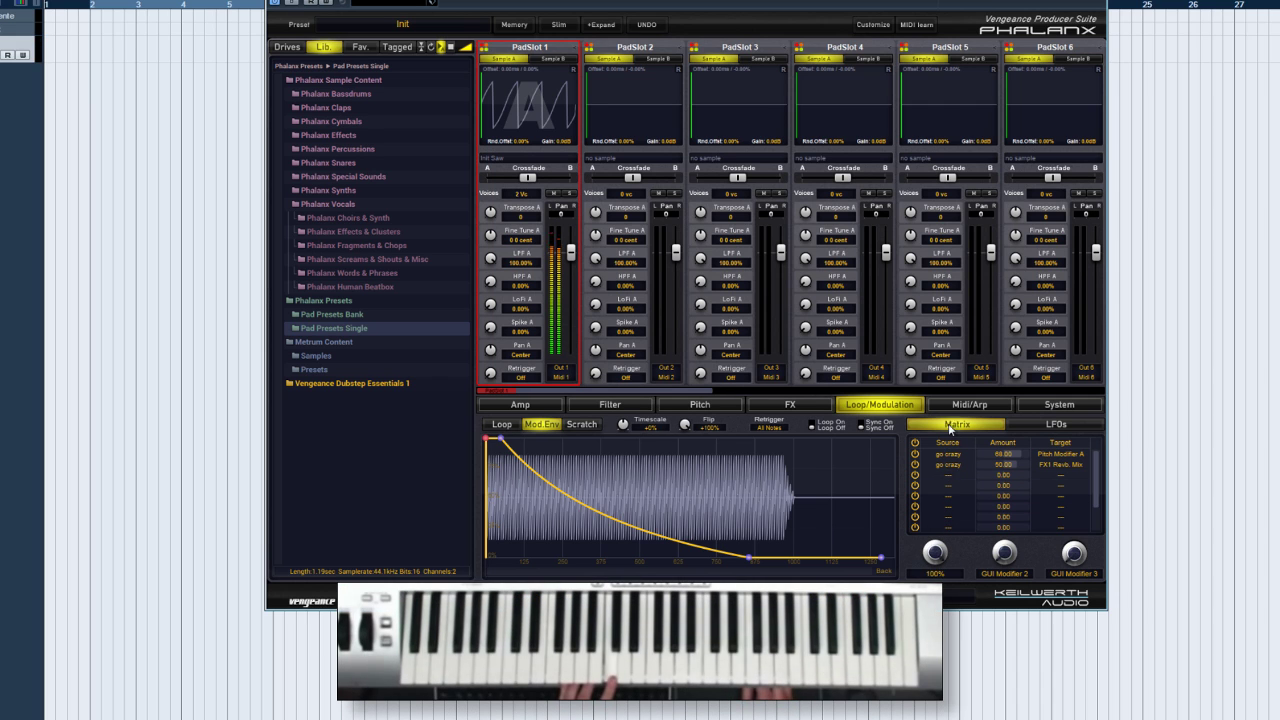
pyautogui.moveTo(932, 552); pyautogui.dragTo(969, 449)
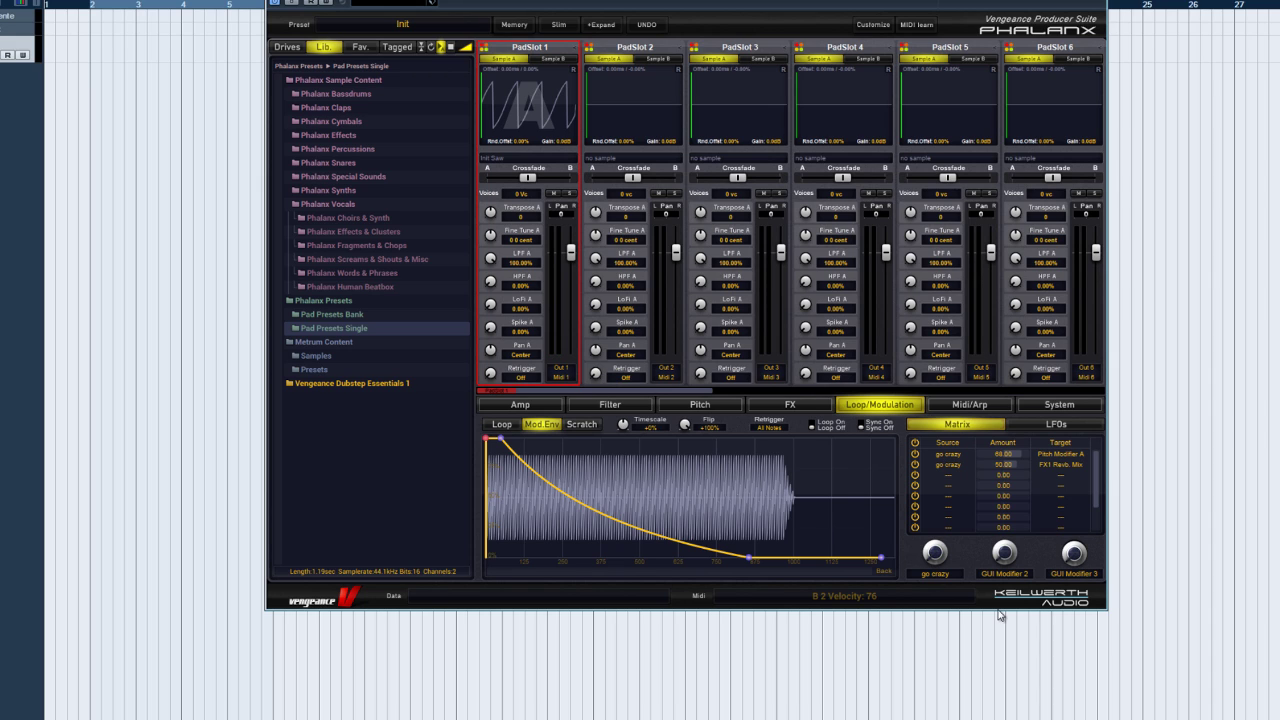
# Set the pitch and reverb-mix rows' source to Envelopes > Mod. Envelope
pyautogui.click(948, 460)
pyautogui.moveTo(990, 500)
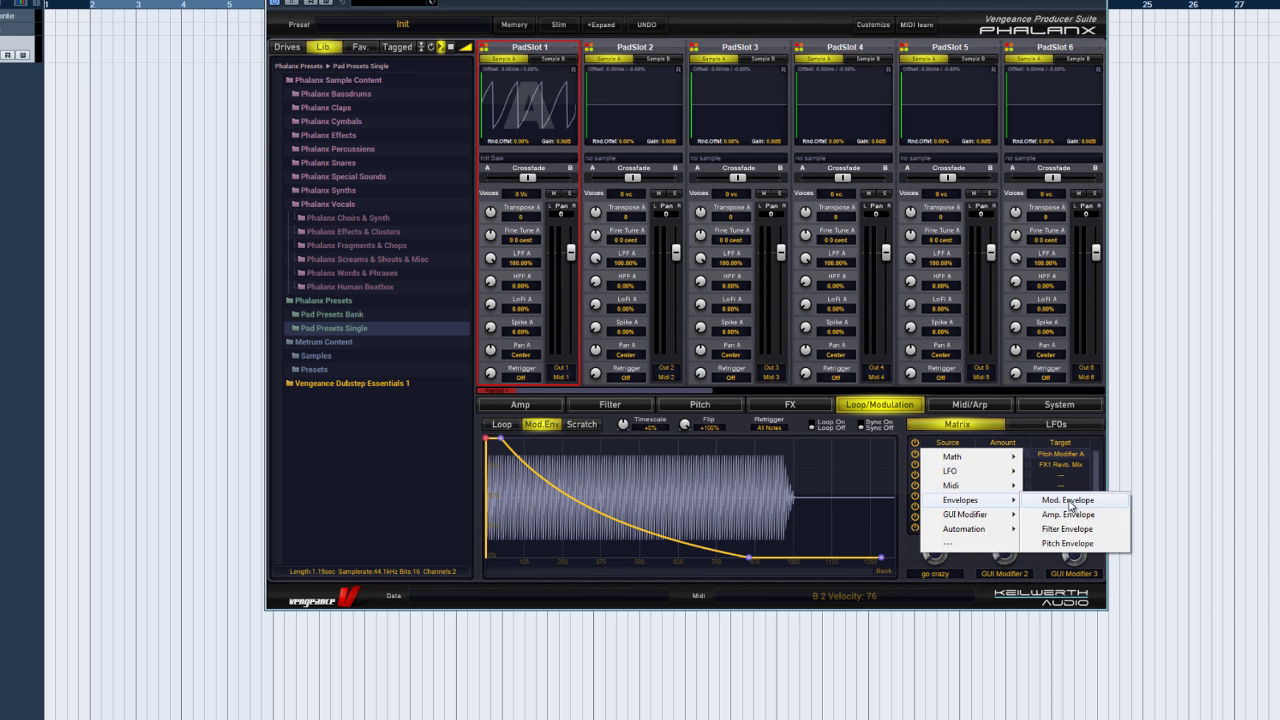
pyautogui.click(1070, 502)
pyautogui.click(958, 463)
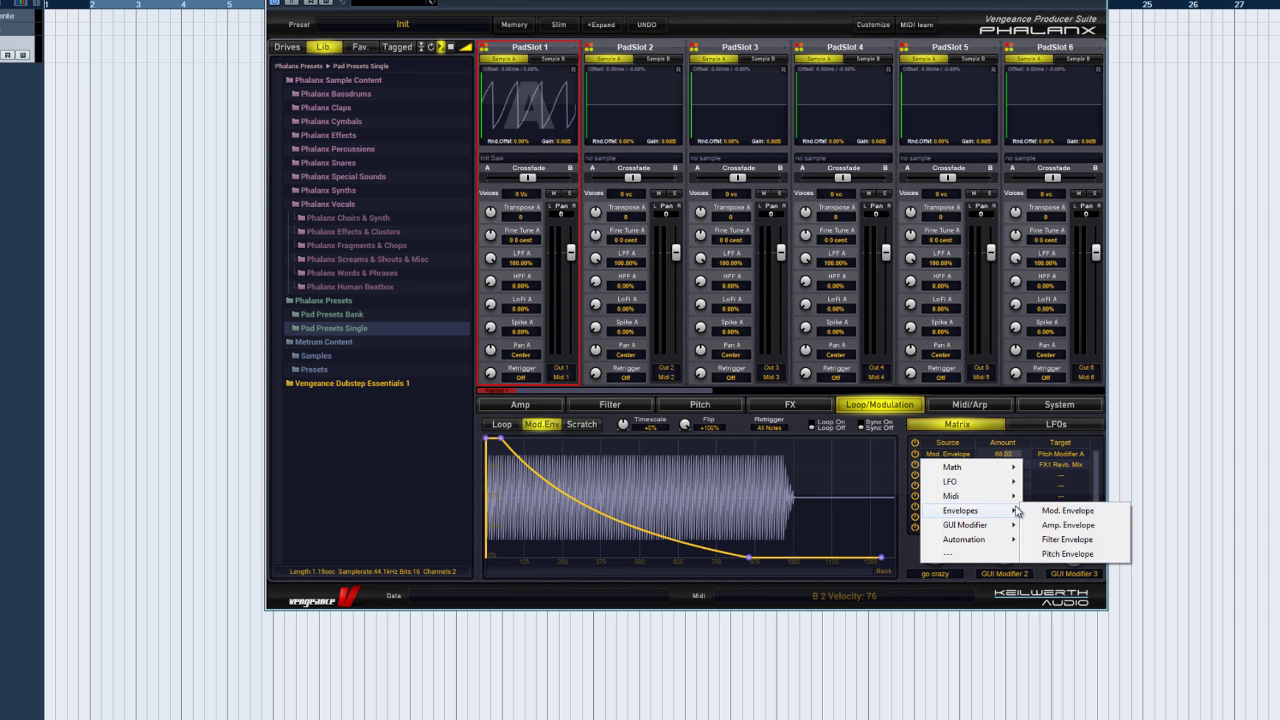
pyautogui.click(1068, 511)
# Add a third row sending Mod. Envelope to Sample A > LoFi A
pyautogui.click(969, 404)
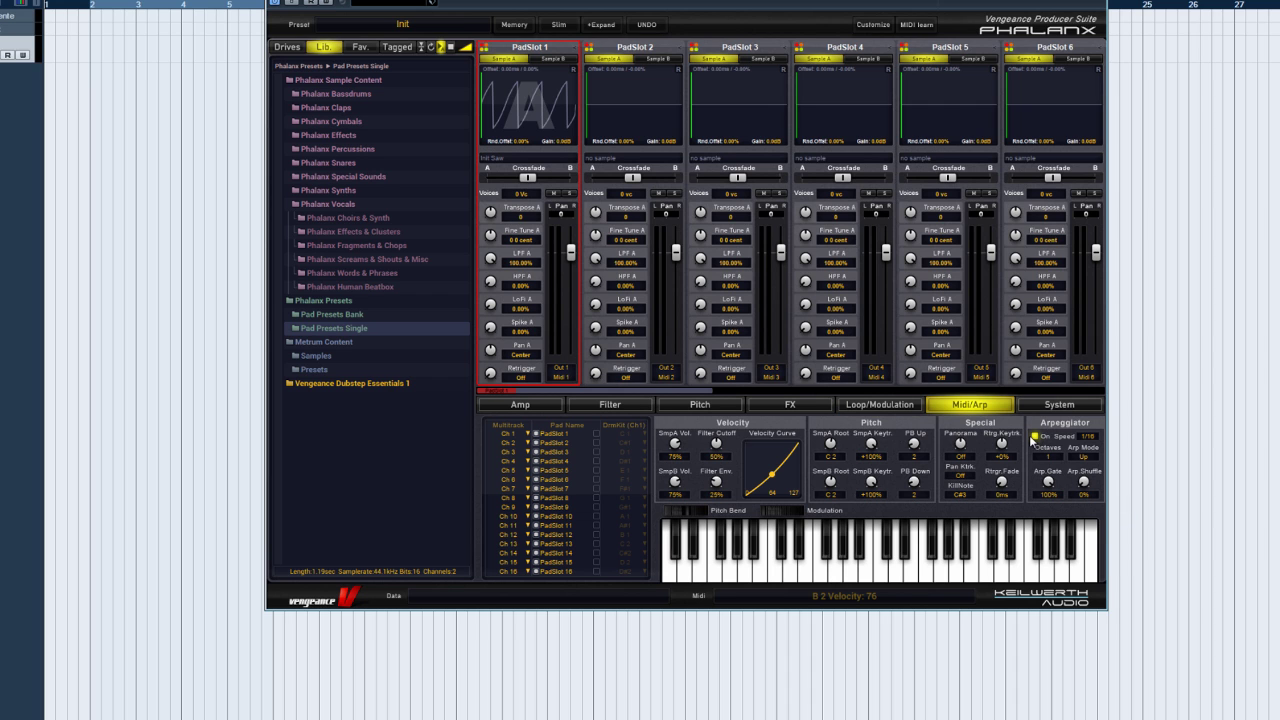
pyautogui.click(901, 402)
pyautogui.click(944, 474)
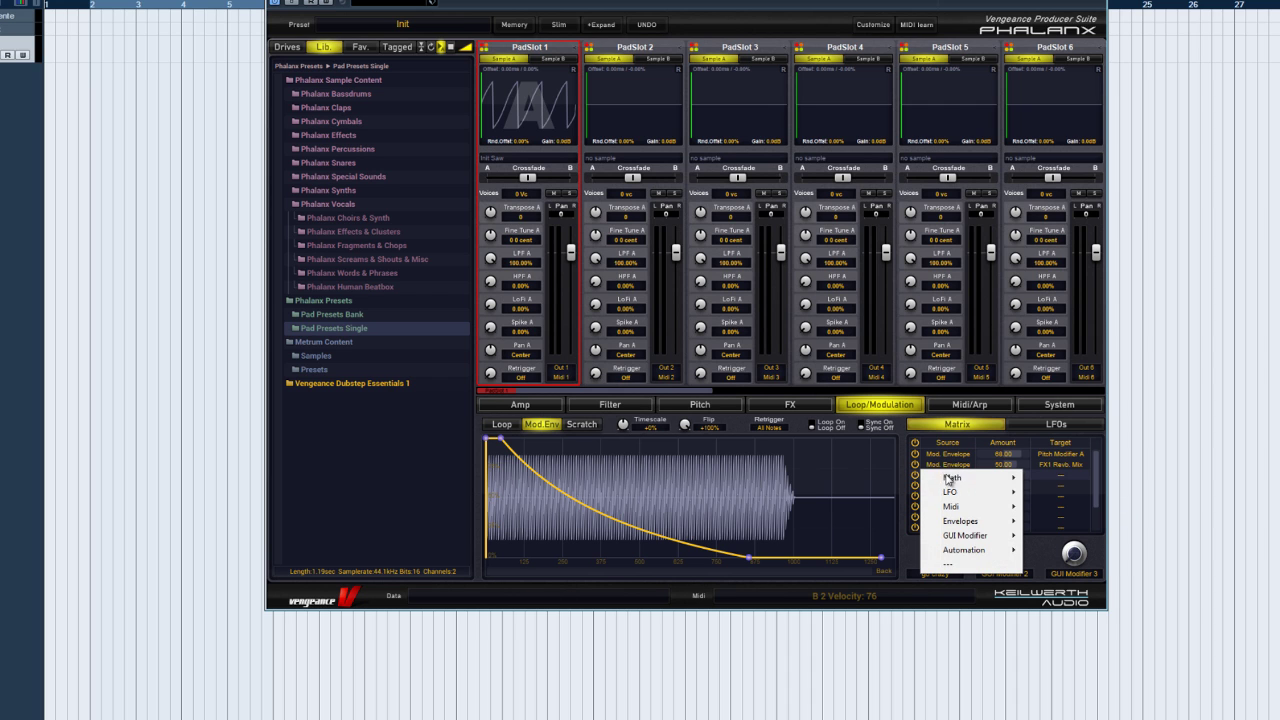
pyautogui.moveTo(975, 521)
pyautogui.click(1040, 520)
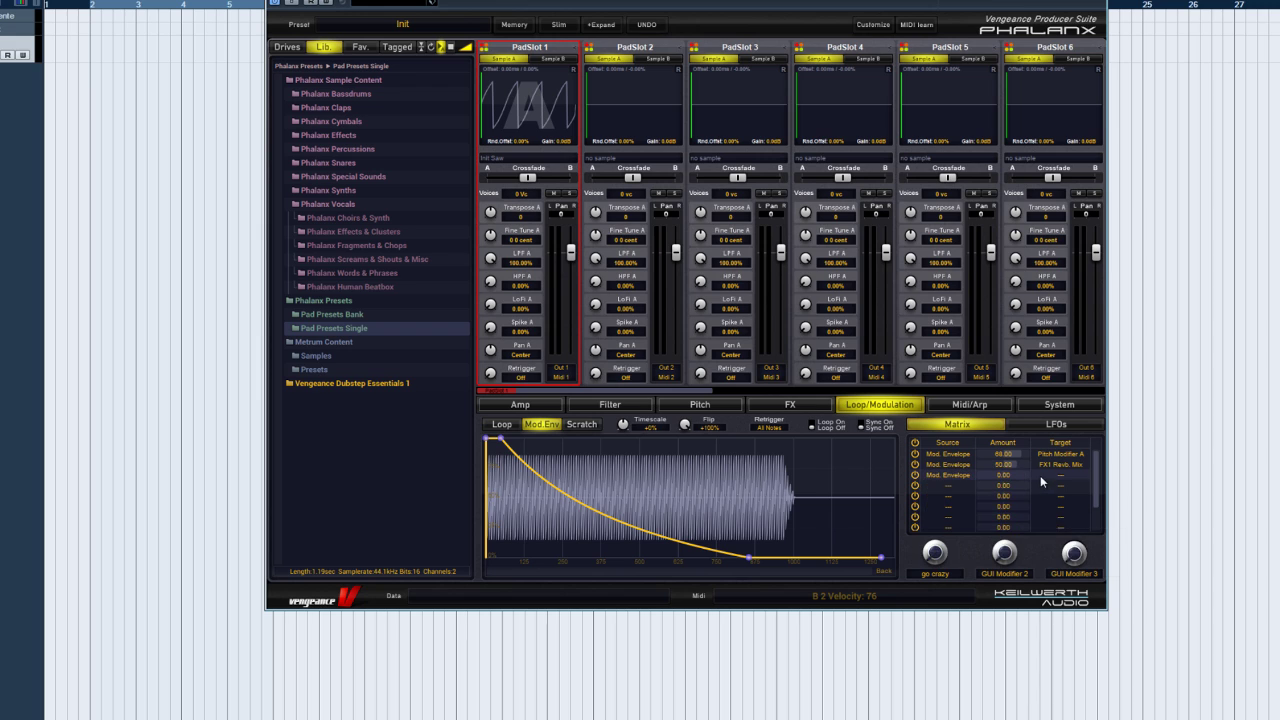
pyautogui.click(1040, 475)
pyautogui.moveTo(1100, 638)
pyautogui.click(1185, 708)
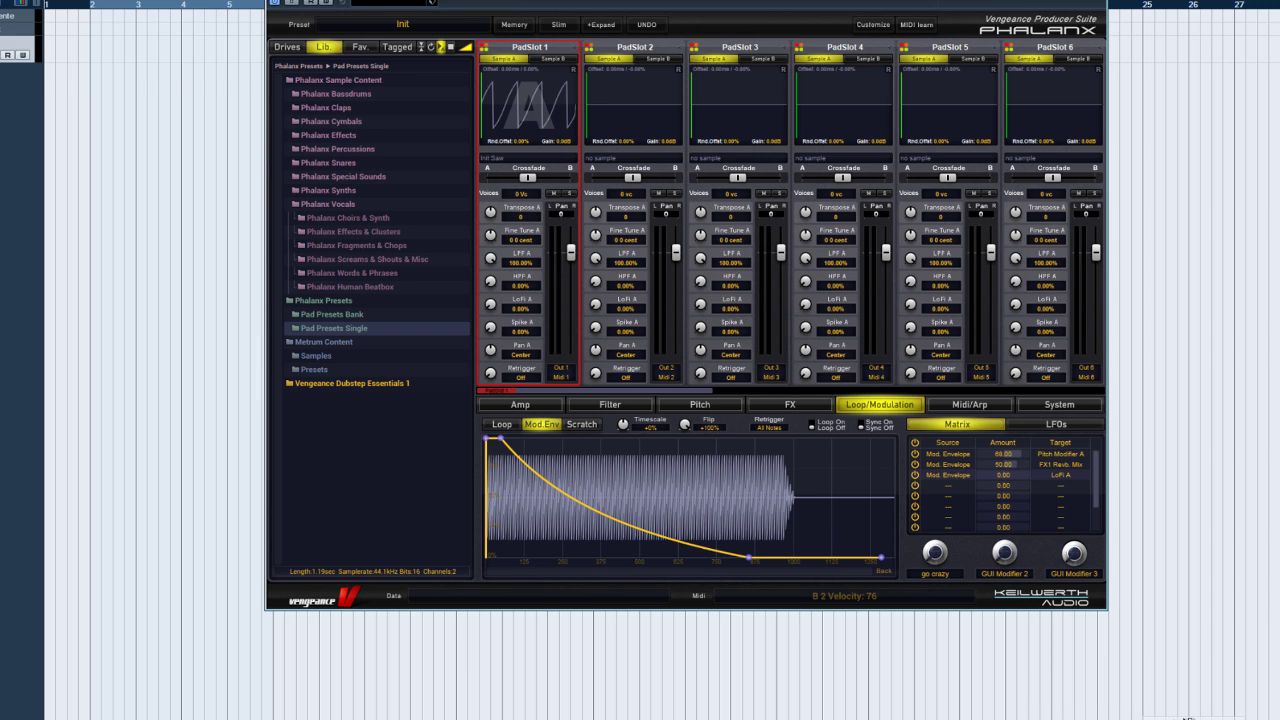
# Make the mod envelope a straight fall ending at 838.7 ms, keeping the attack at 0 ms
pyautogui.doubleClick(1004, 475)
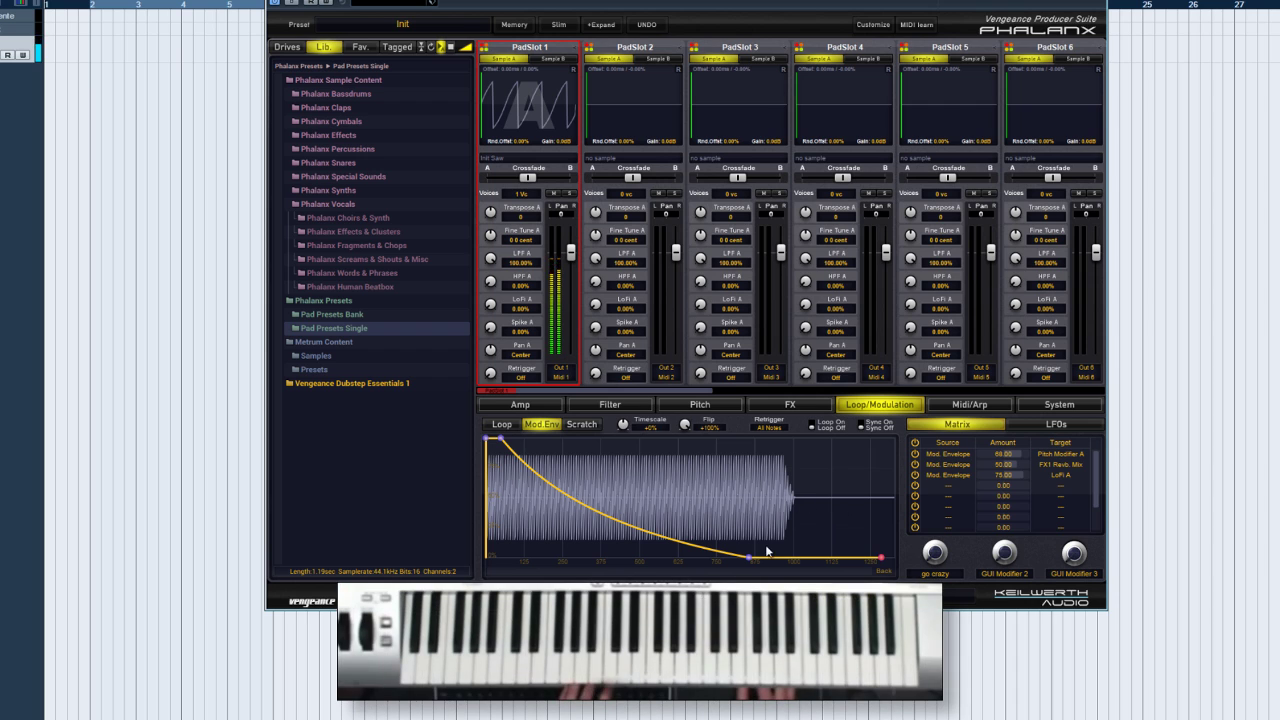
pyautogui.moveTo(750, 556); pyautogui.dragTo(852, 557)
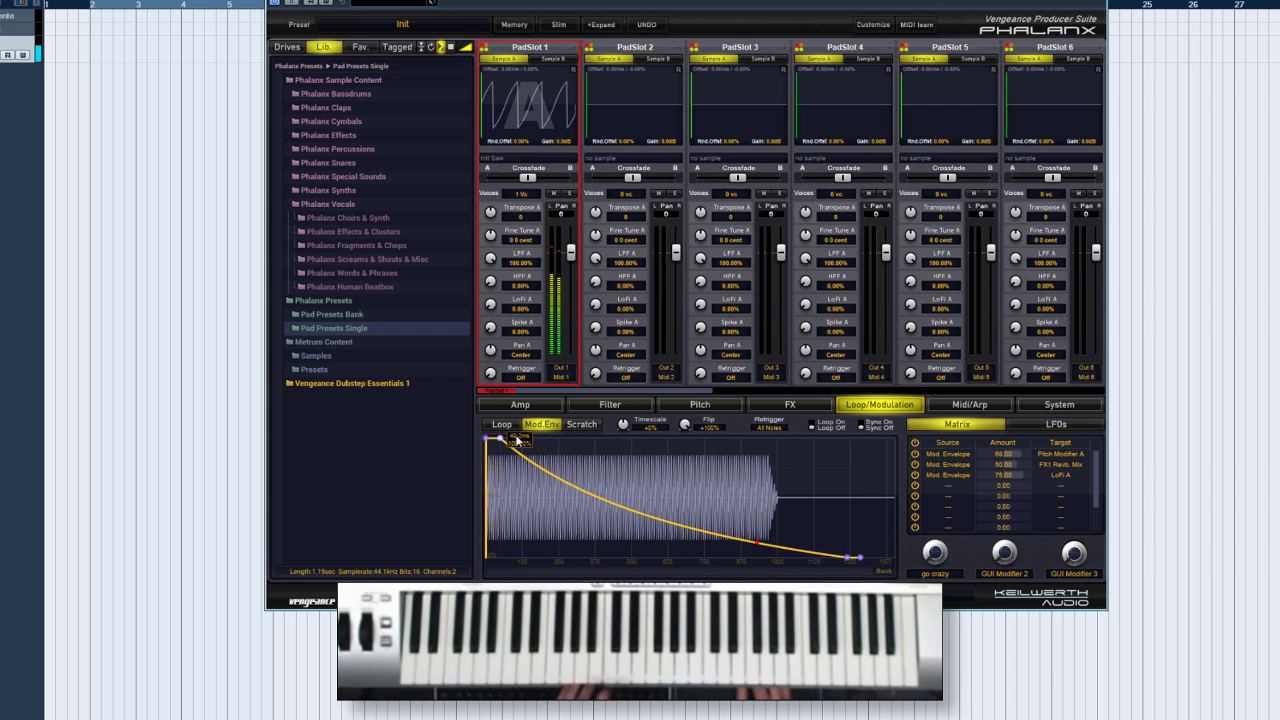
pyautogui.moveTo(524, 442); pyautogui.dragTo(772, 556)
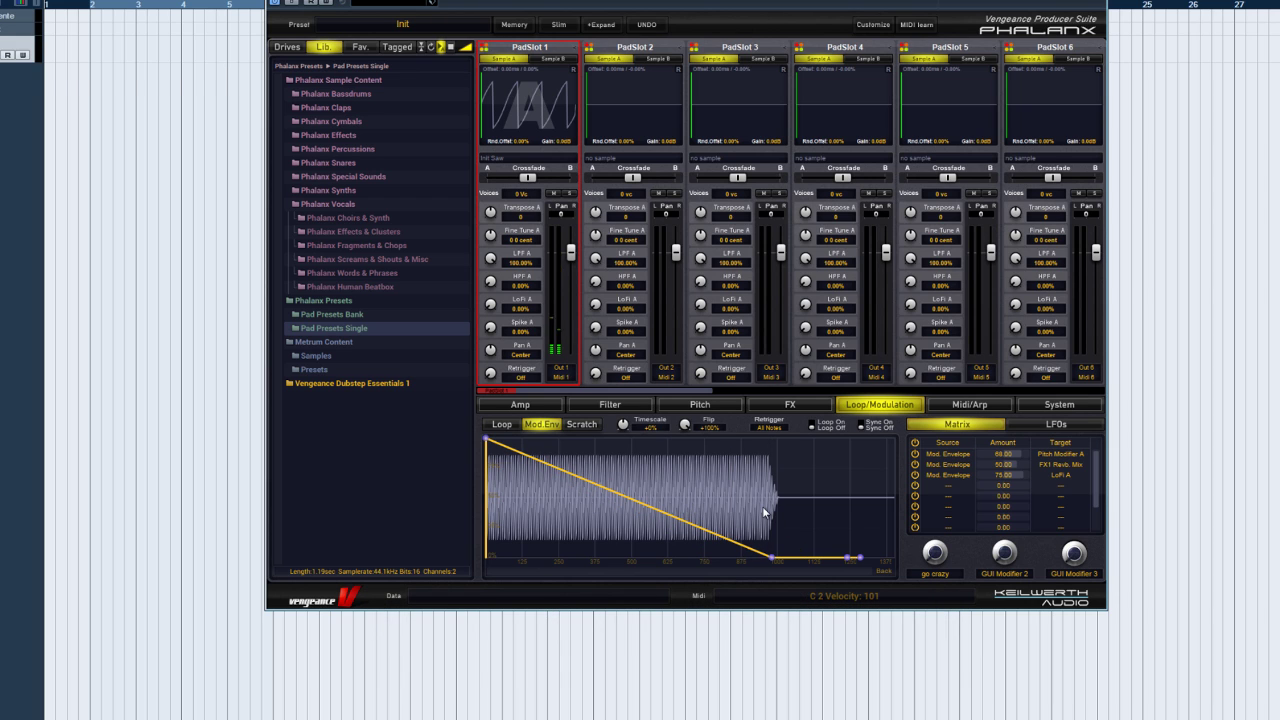
pyautogui.moveTo(488, 443)
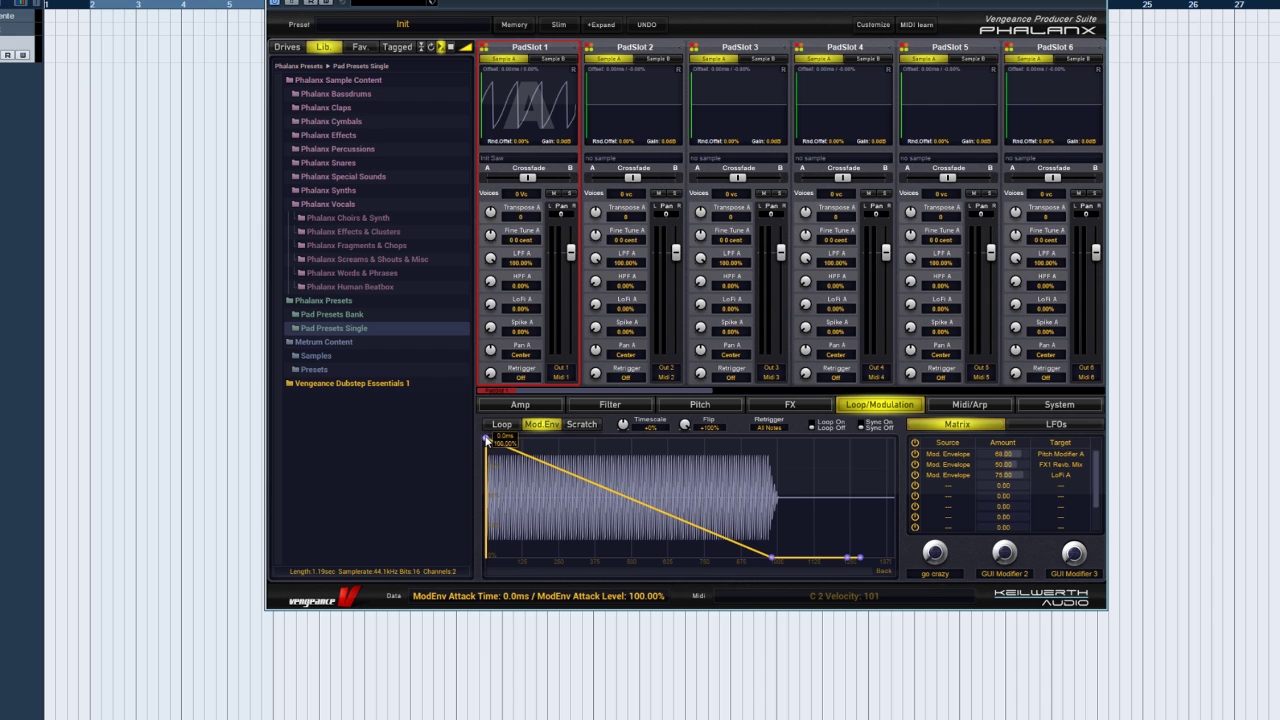
pyautogui.moveTo(486, 440); pyautogui.dragTo(596, 442)
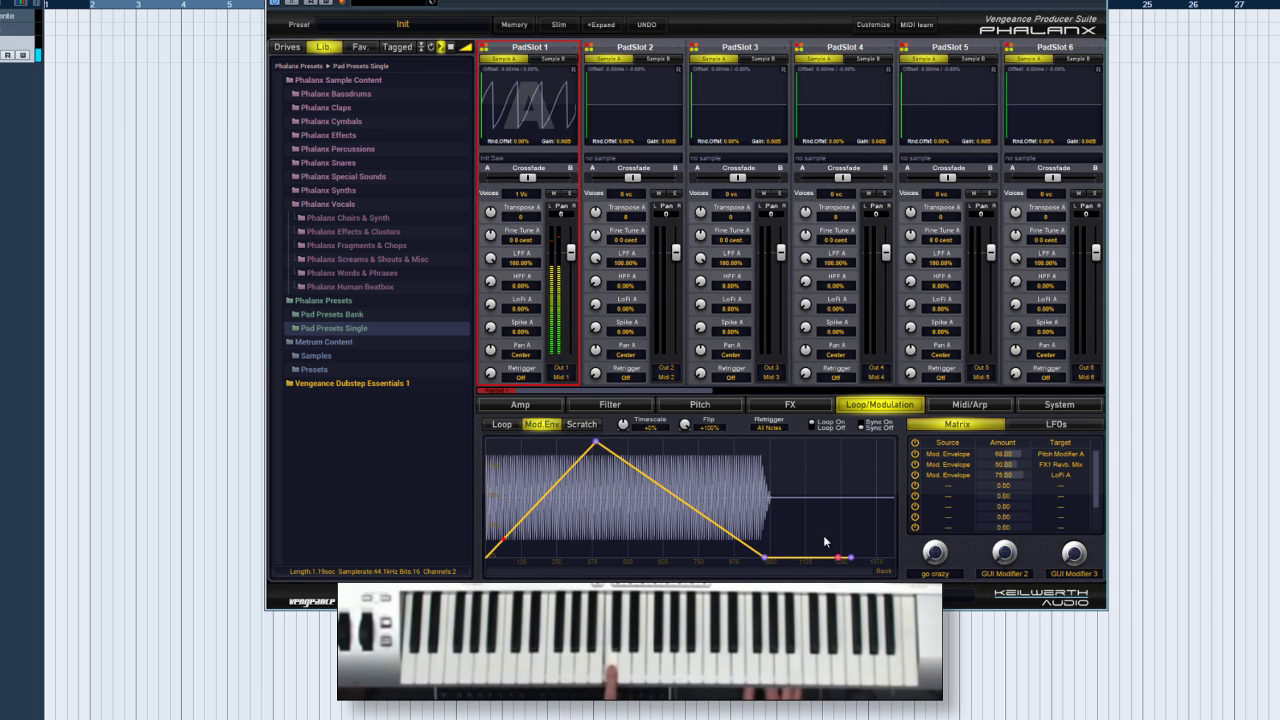
# Extend the decay end, bow the decay outward, and curve the attack toward a later peak
pyautogui.moveTo(766, 557); pyautogui.dragTo(807, 557)
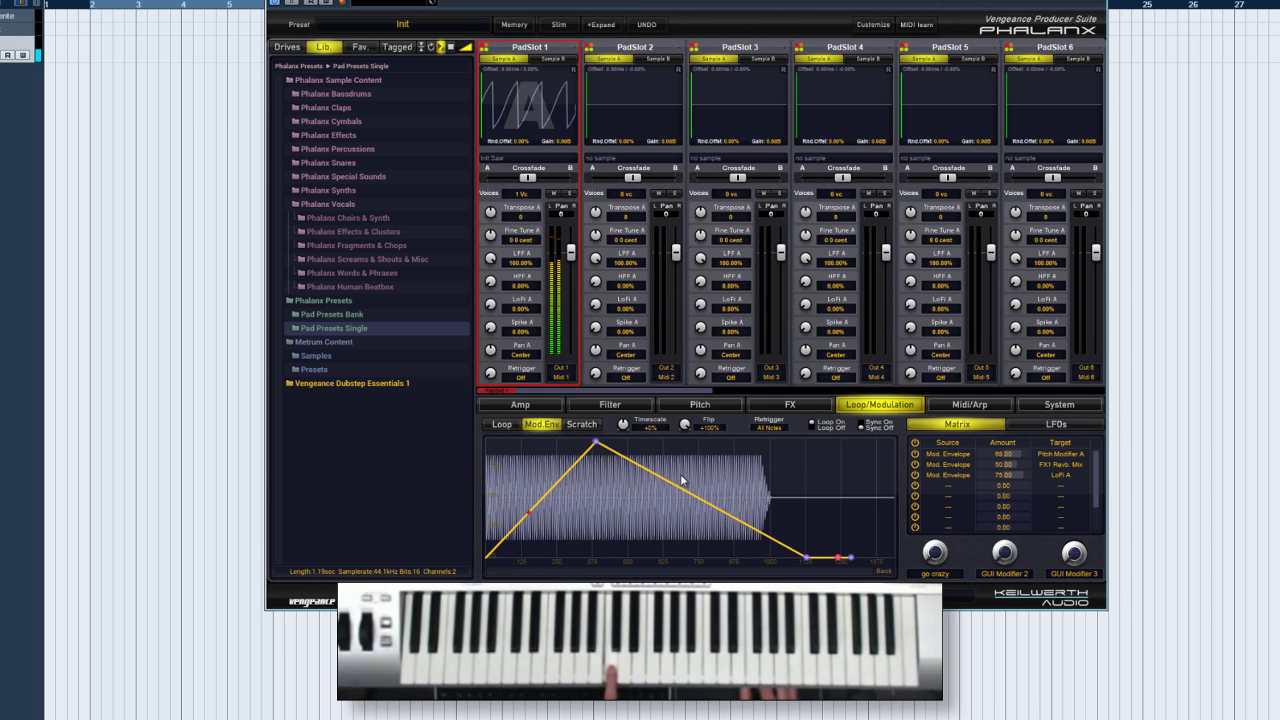
pyautogui.moveTo(694, 461); pyautogui.dragTo(694, 440)
pyautogui.moveTo(541, 461); pyautogui.dragTo(713, 440)
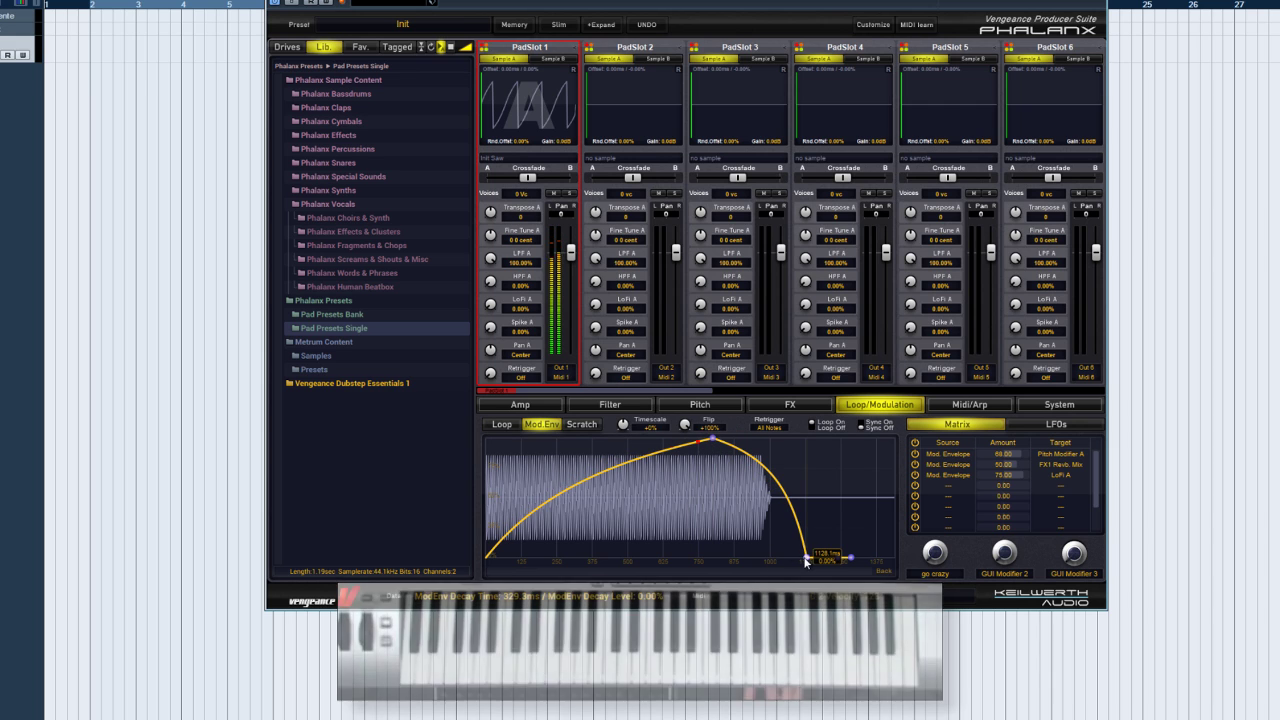
# Enable Loop and Sync on the mod envelope and move the vocal sample's loop start to mid-sample
pyautogui.click(813, 427)
pyautogui.click(862, 427)
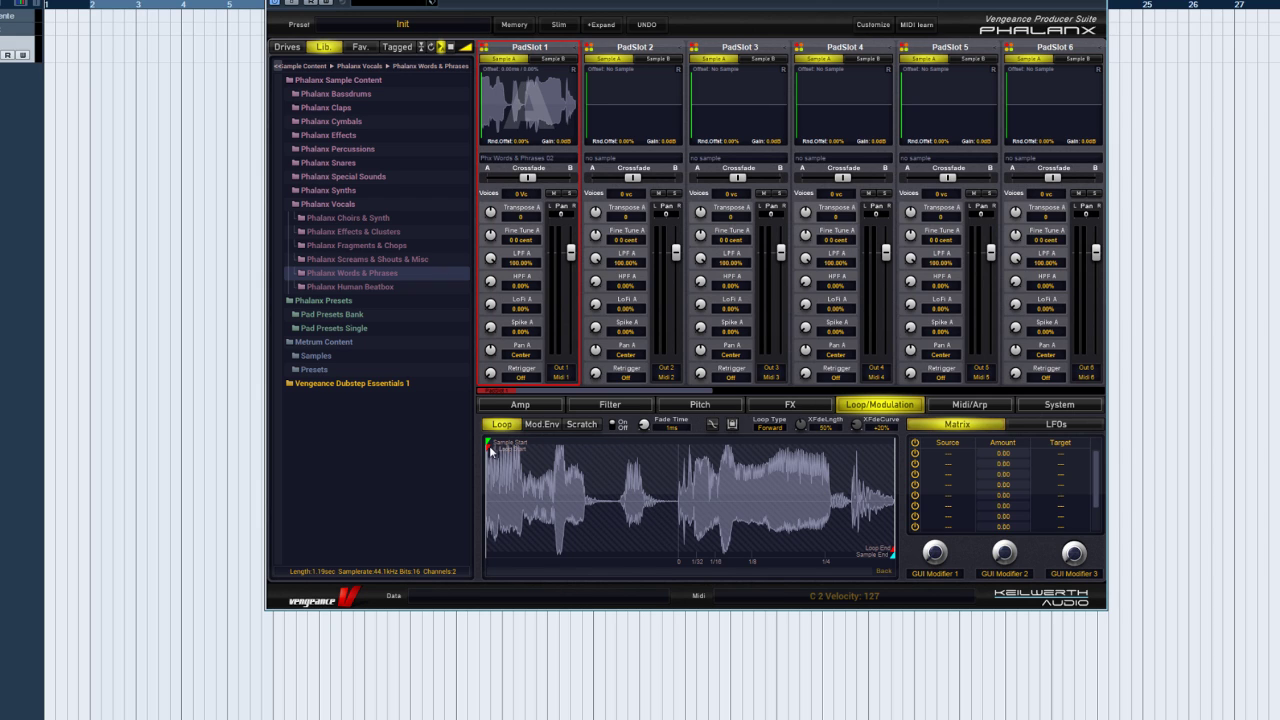
pyautogui.moveTo(488, 447)
pyautogui.mouseDown()
pyautogui.moveTo(692, 475)
pyautogui.moveTo(681, 483)
pyautogui.moveTo(678, 450)
pyautogui.mouseUp()
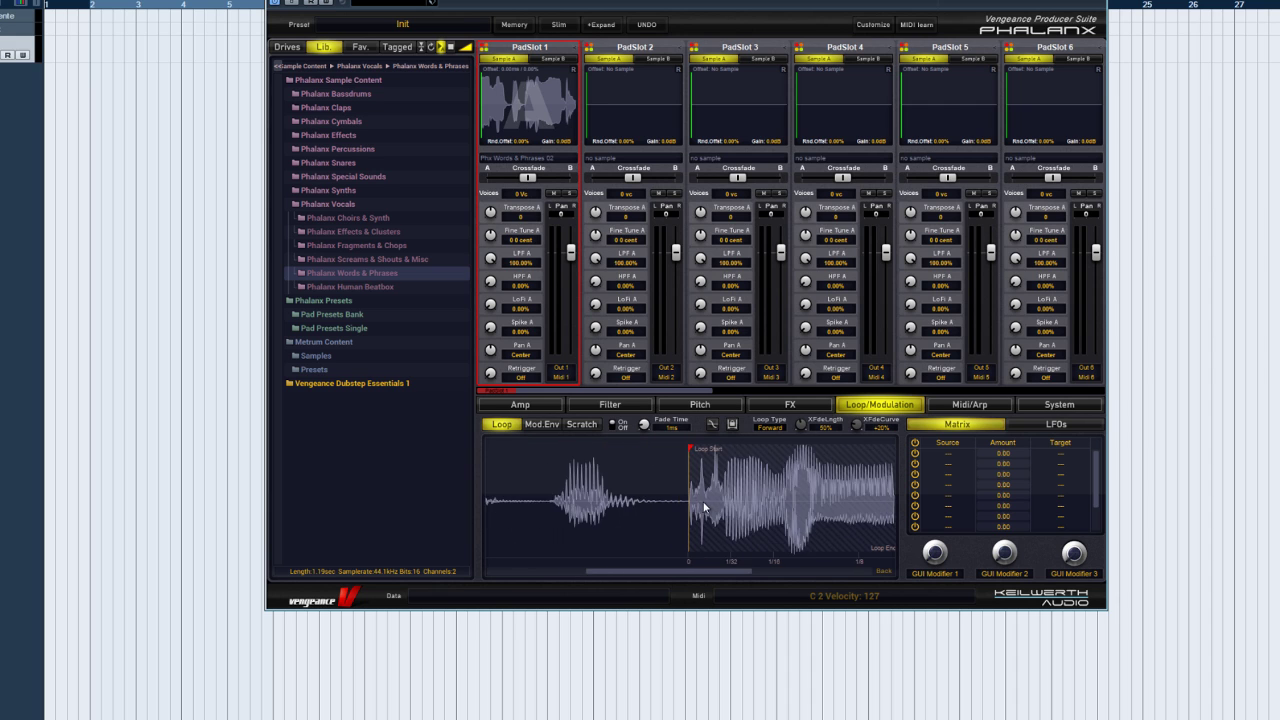
pyautogui.scroll(-3, 708, 507)
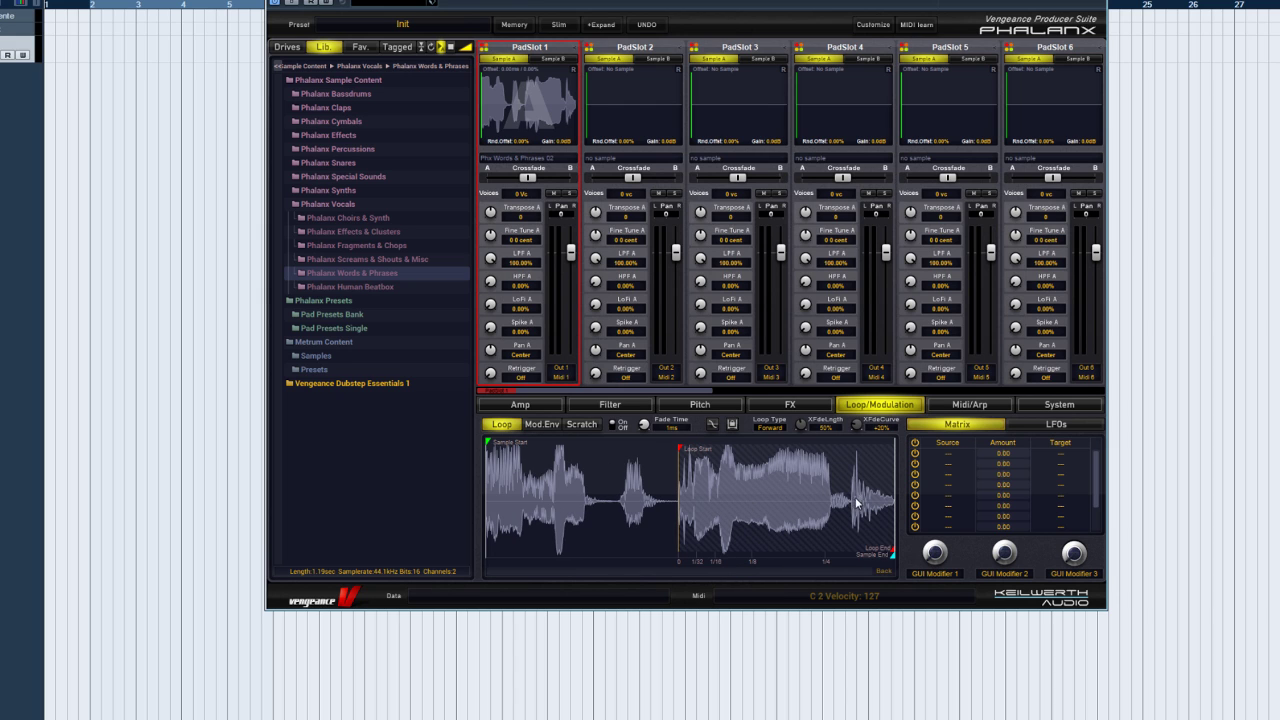
# Set the first matrix slot to Mod. Envelope → Loop A End with amount -87
pyautogui.click(542, 424)
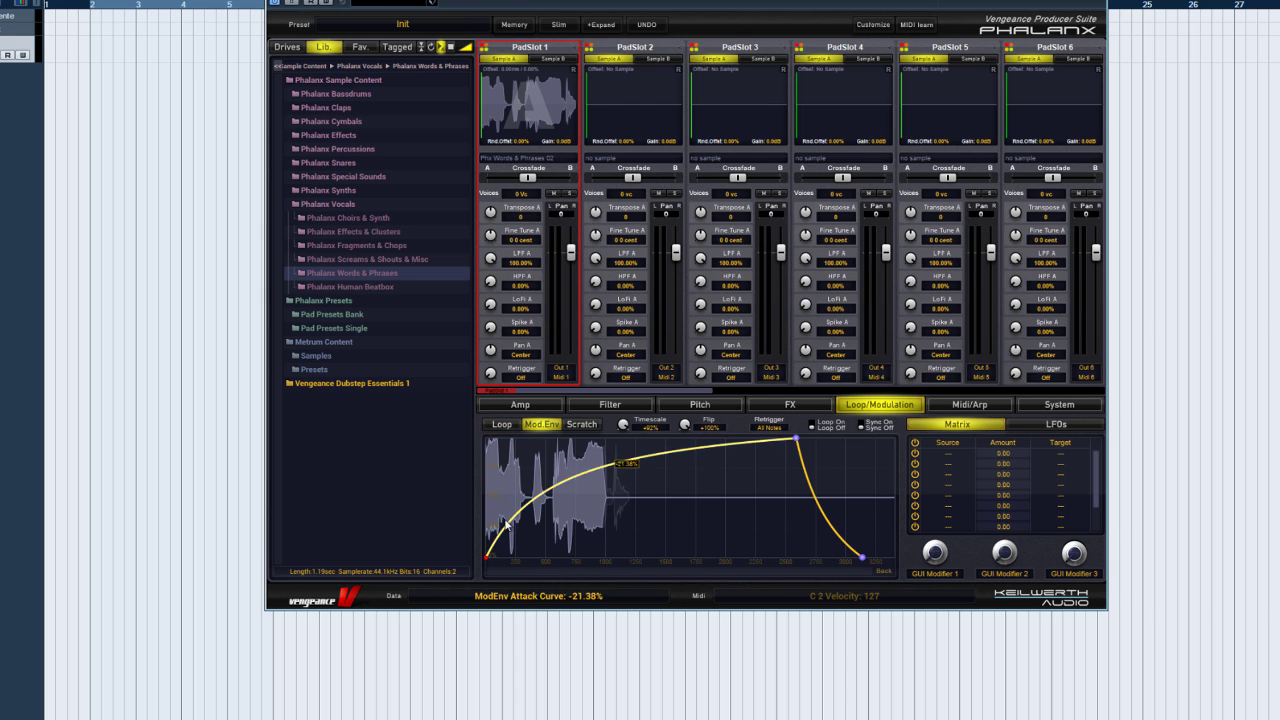
pyautogui.click(949, 453)
pyautogui.moveTo(971, 490)
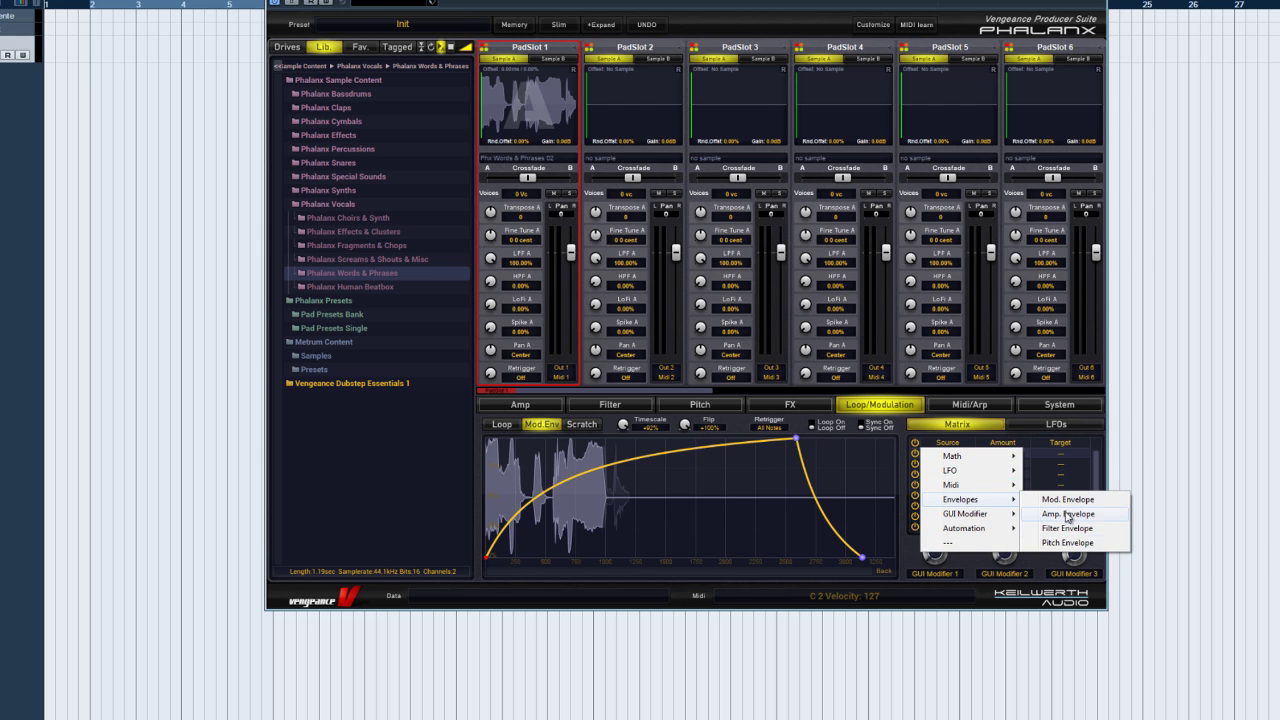
pyautogui.click(1066, 501)
pyautogui.click(1057, 456)
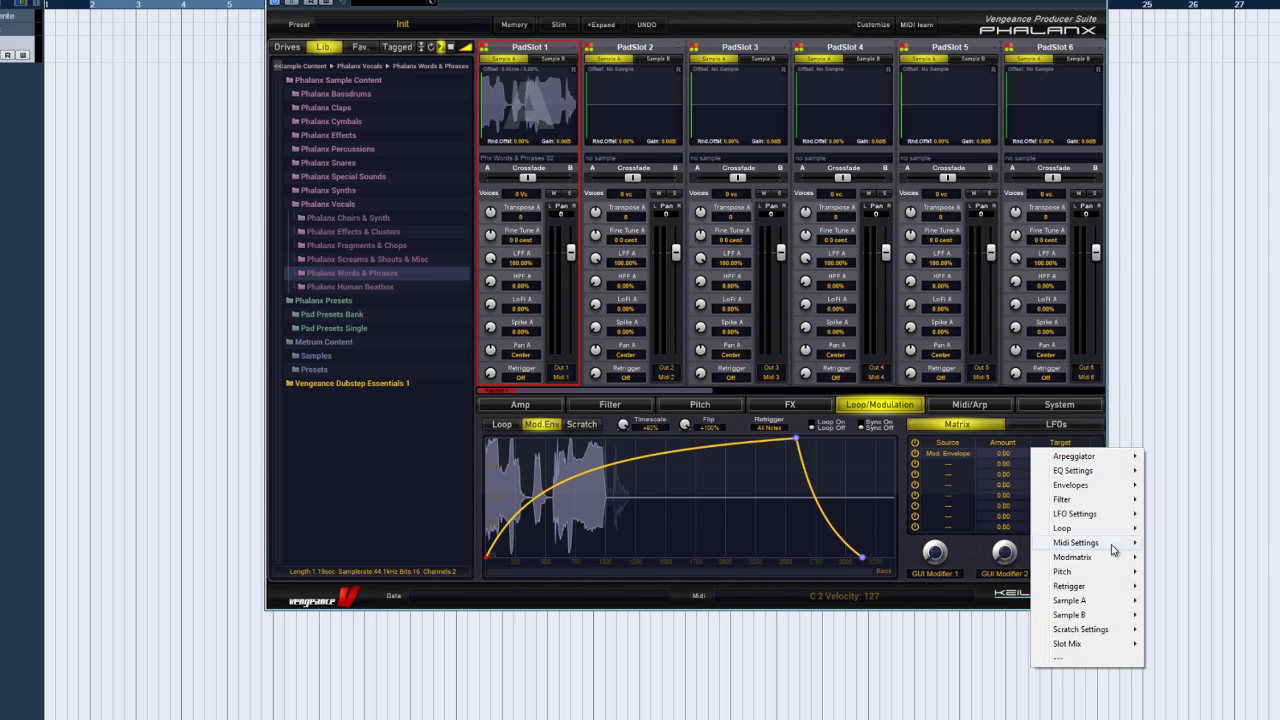
pyautogui.moveTo(1093, 530)
pyautogui.click(1213, 572)
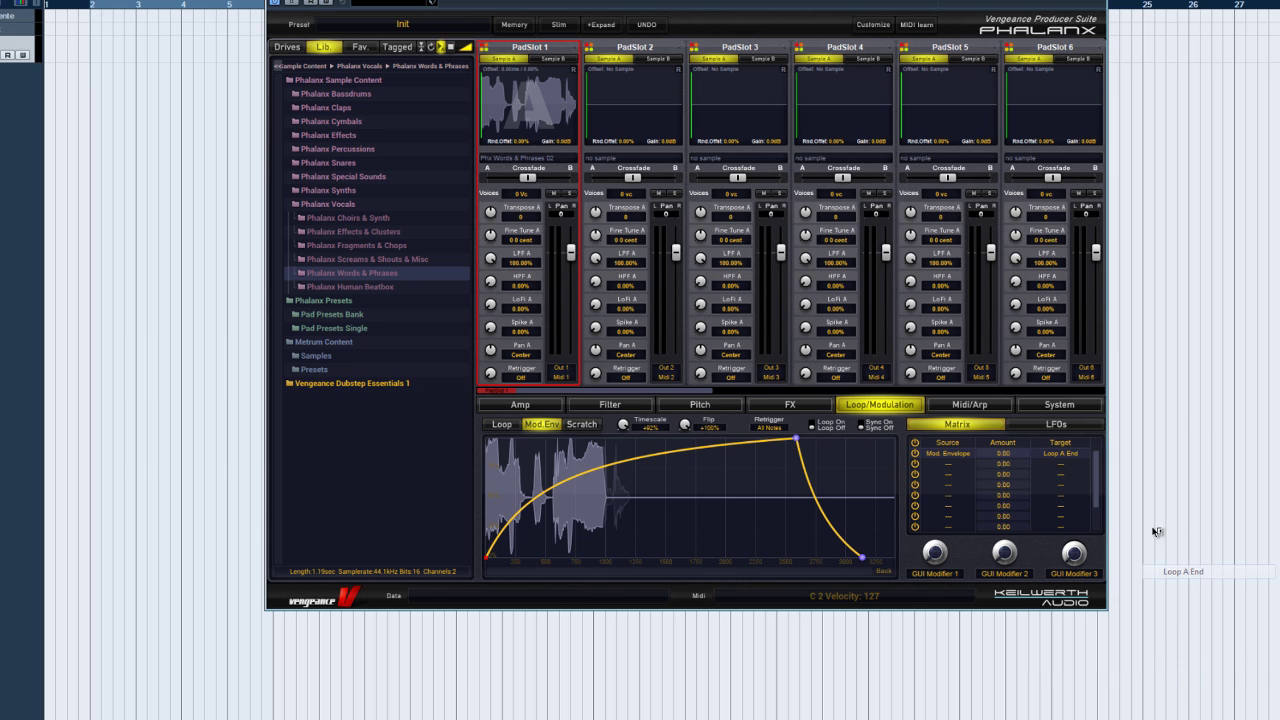
pyautogui.doubleClick(1006, 454)
pyautogui.click(500, 424)
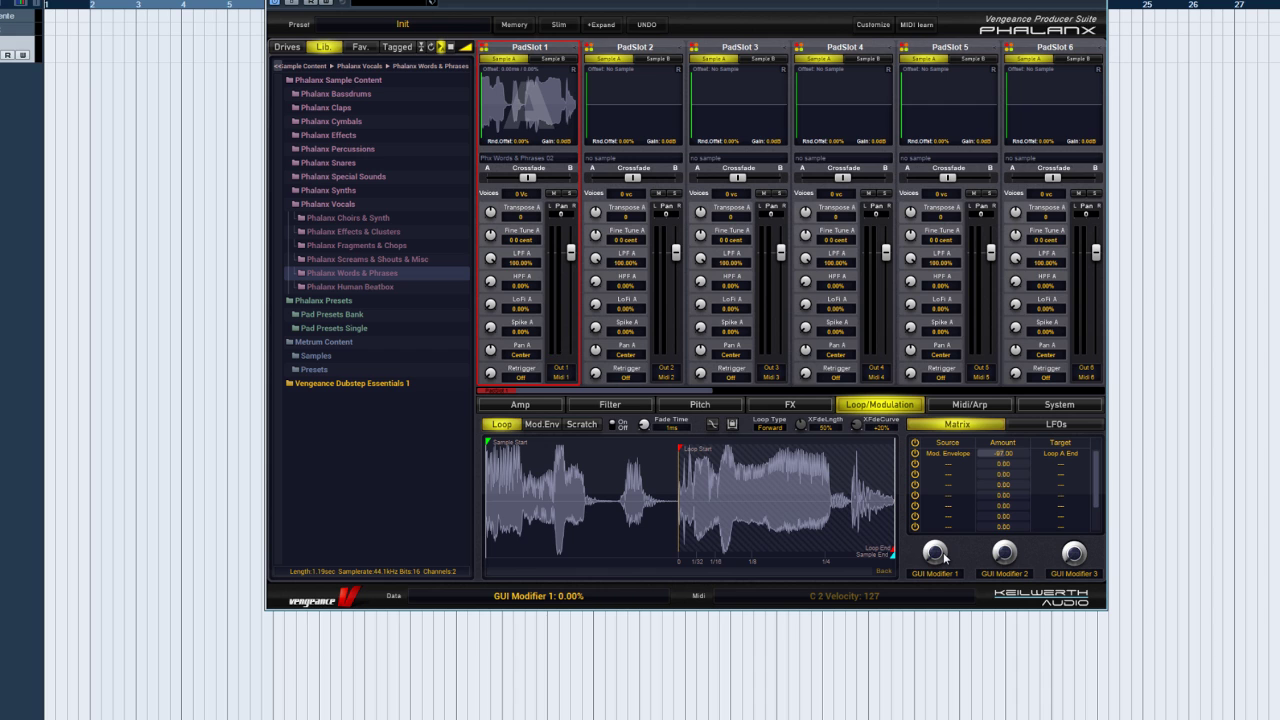
# Set the mod envelope Timescale knob to about +83%, then return to the loop waveform view
pyautogui.click(544, 425)
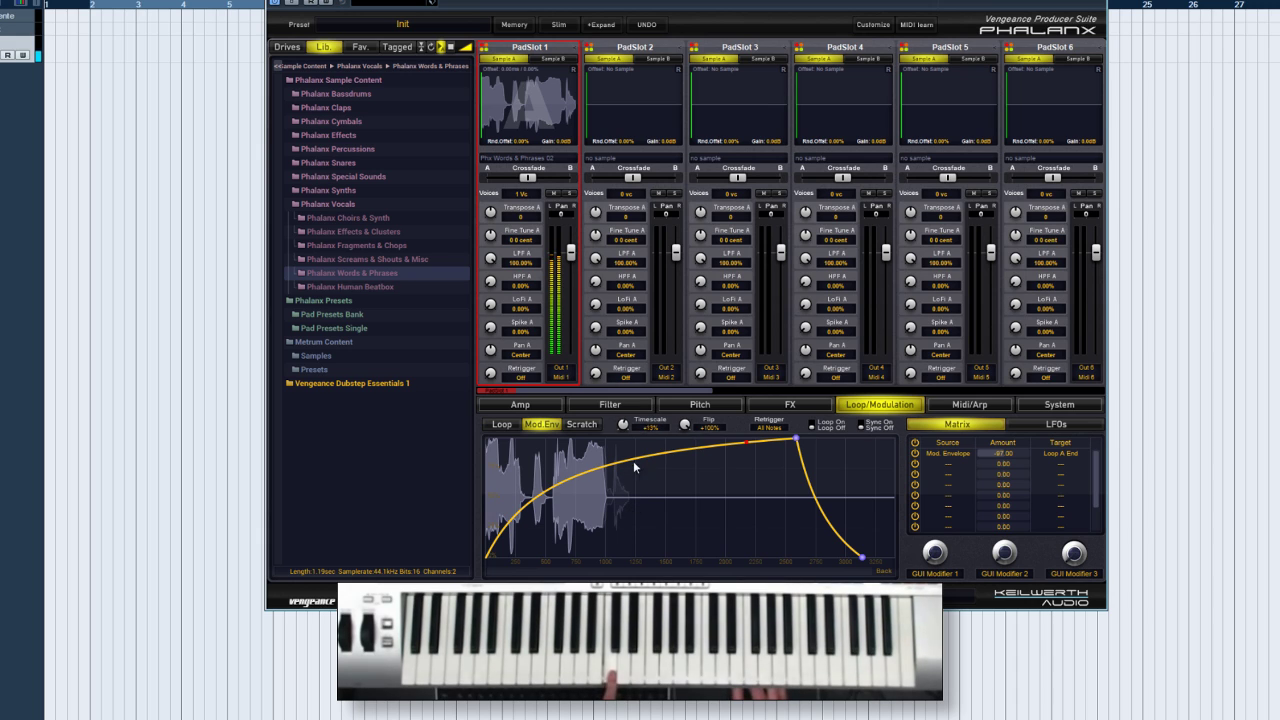
pyautogui.moveTo(633, 422); pyautogui.dragTo(633, 401)
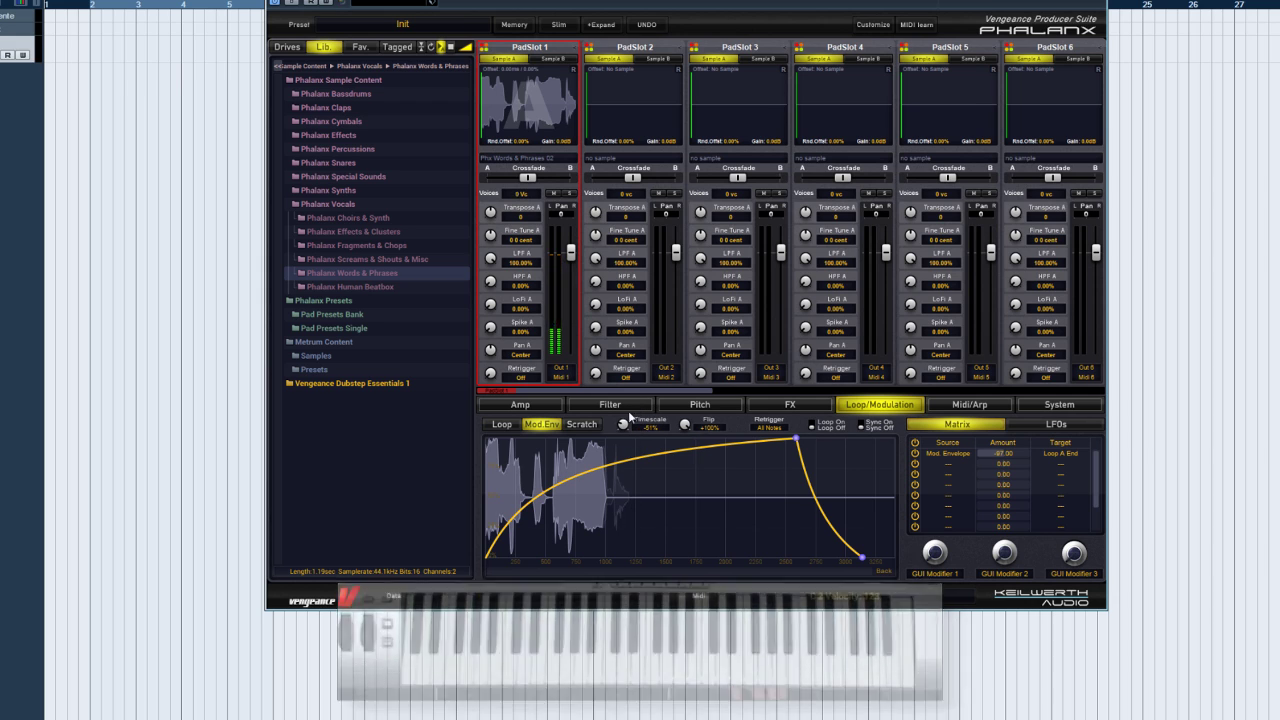
pyautogui.moveTo(624, 428); pyautogui.dragTo(608, 401)
pyautogui.click(503, 424)
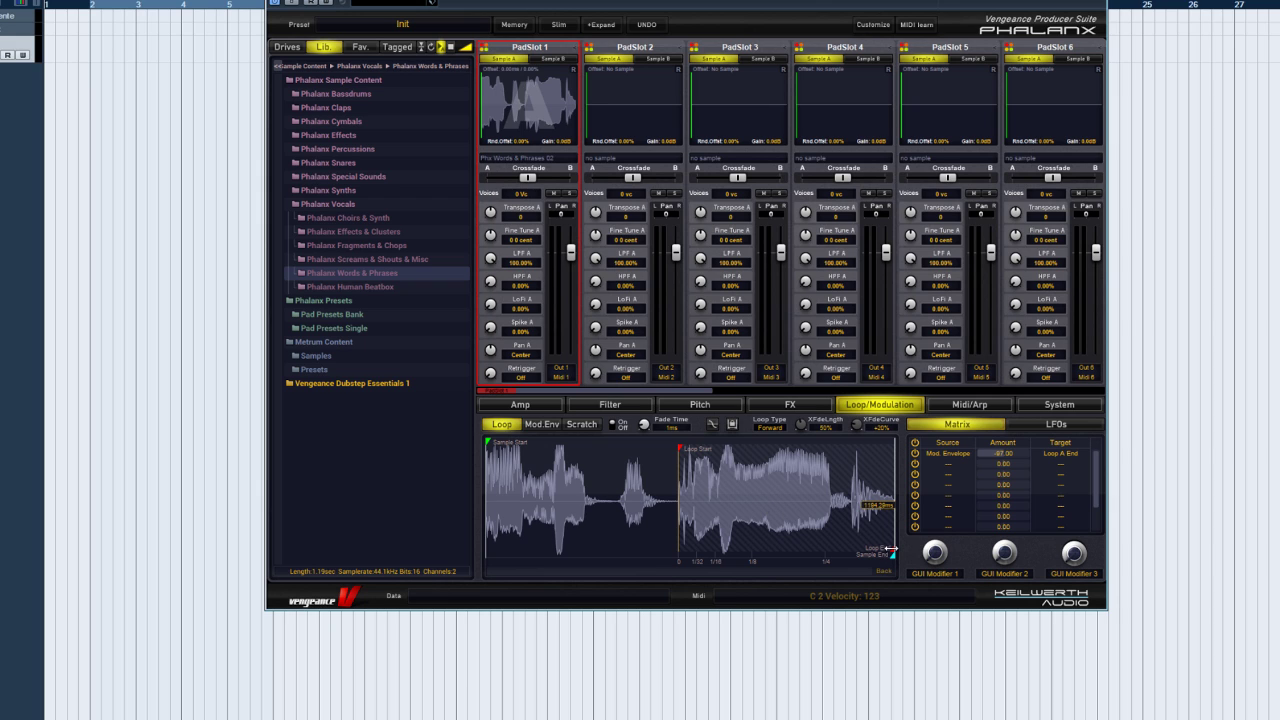
# Pull loop A's end in to about 605.77 ms, link the loop points, and target Loop A Linked Position
pyautogui.moveTo(884, 549); pyautogui.dragTo(690, 534)
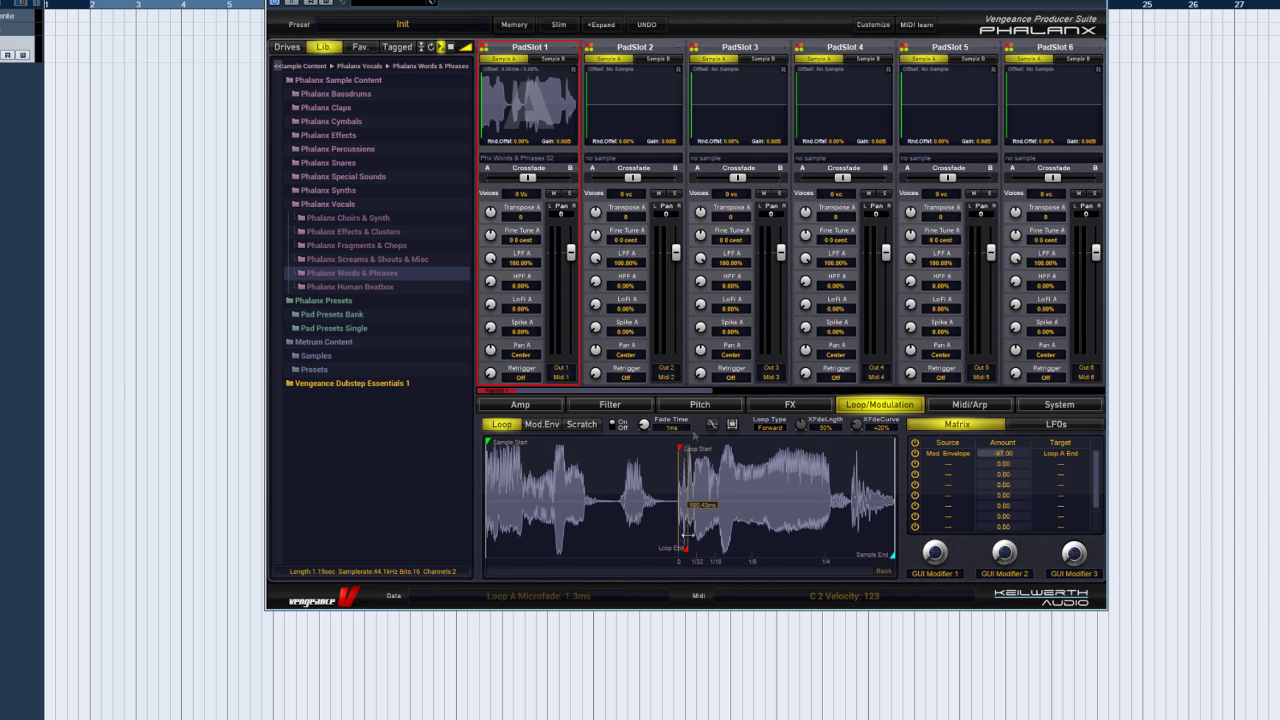
pyautogui.click(732, 425)
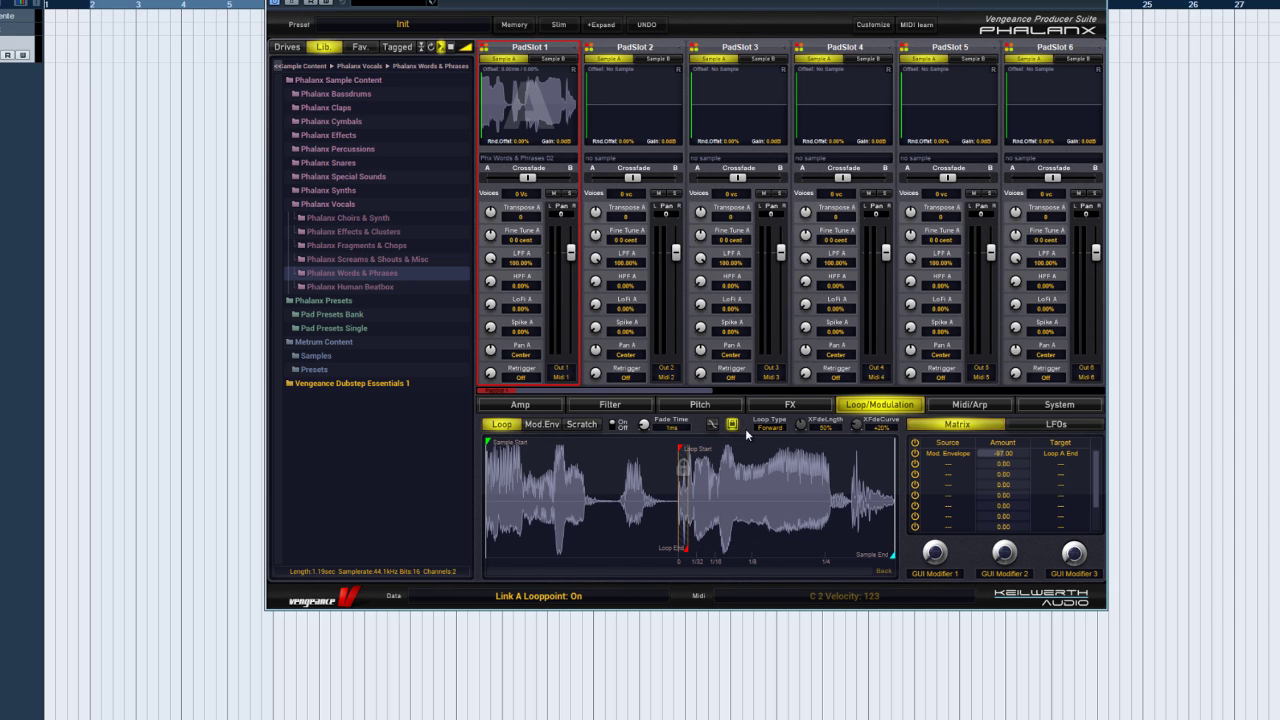
pyautogui.click(1036, 453)
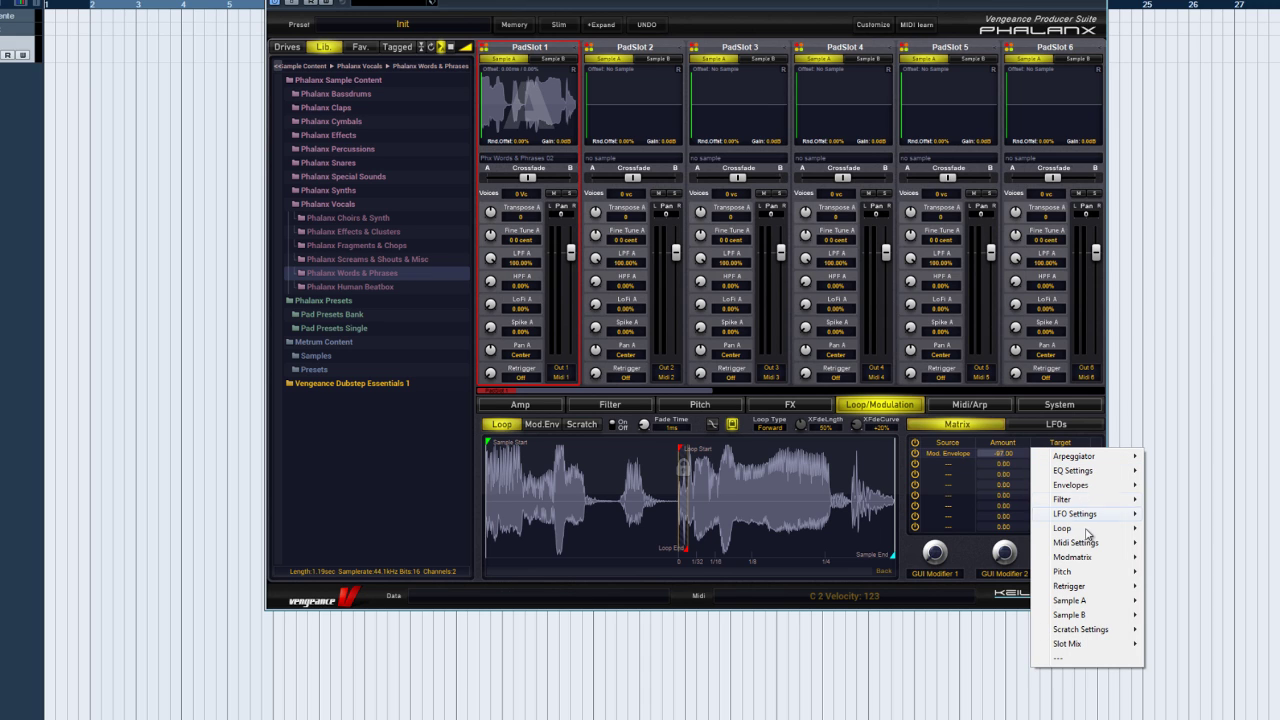
pyautogui.moveTo(1086, 533)
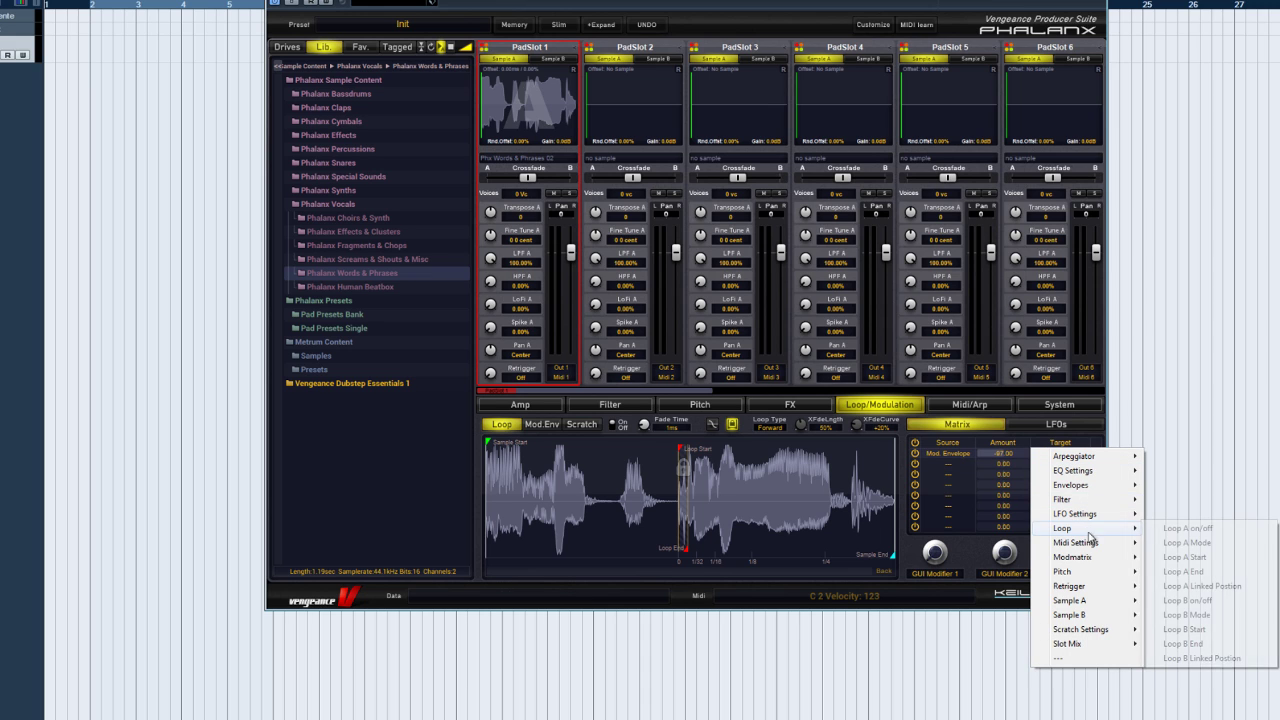
pyautogui.click(1205, 587)
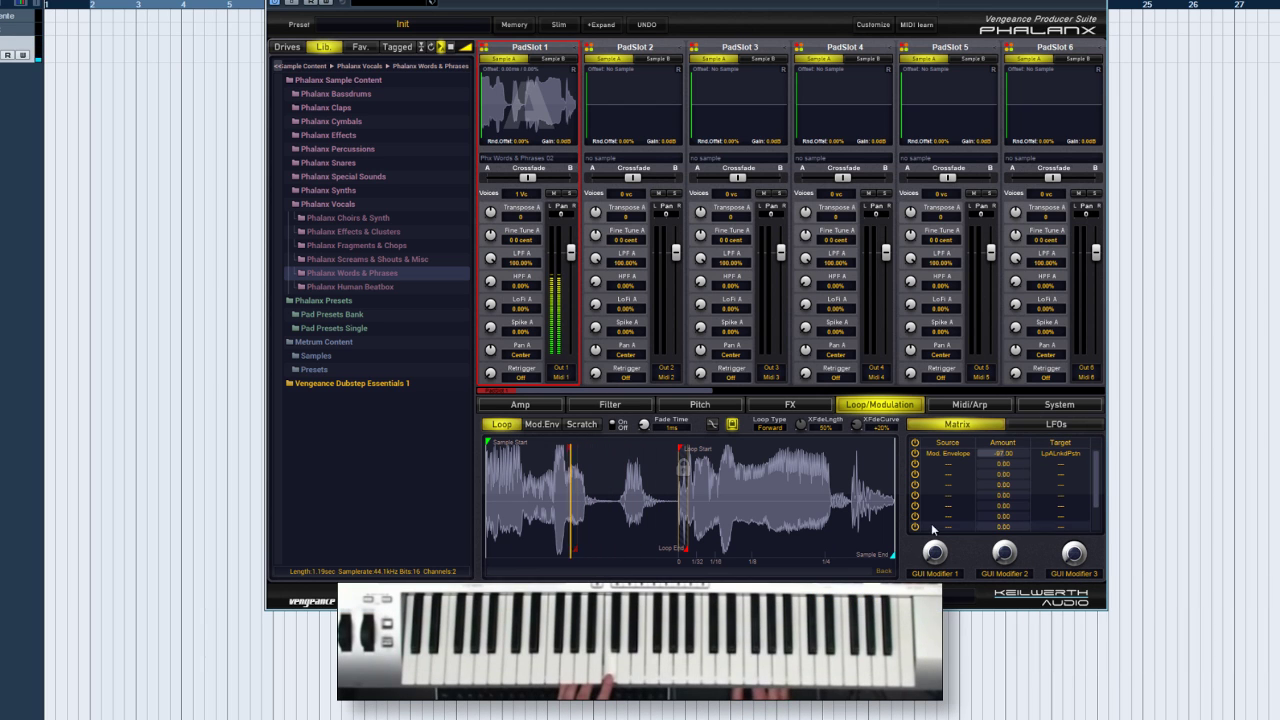
# Add a plateau point at the top of the mod envelope and set the routing amount to 100
pyautogui.click(541, 424)
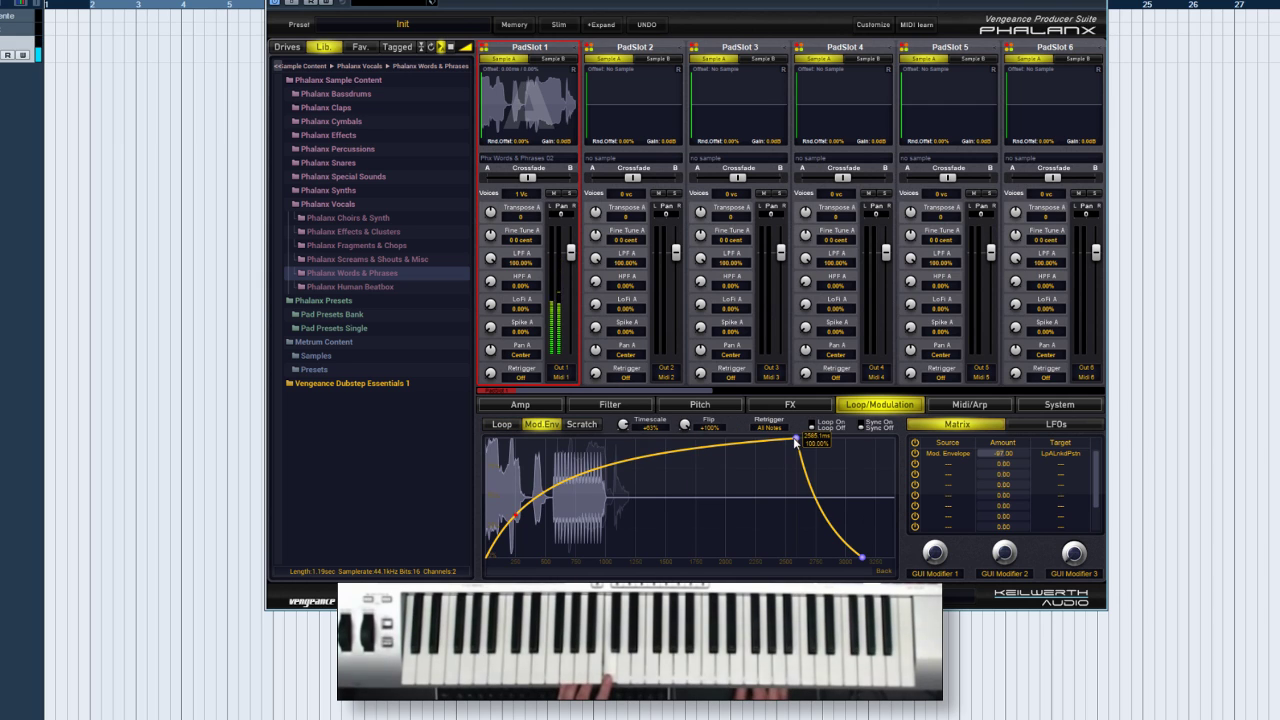
pyautogui.moveTo(790, 440); pyautogui.dragTo(746, 438)
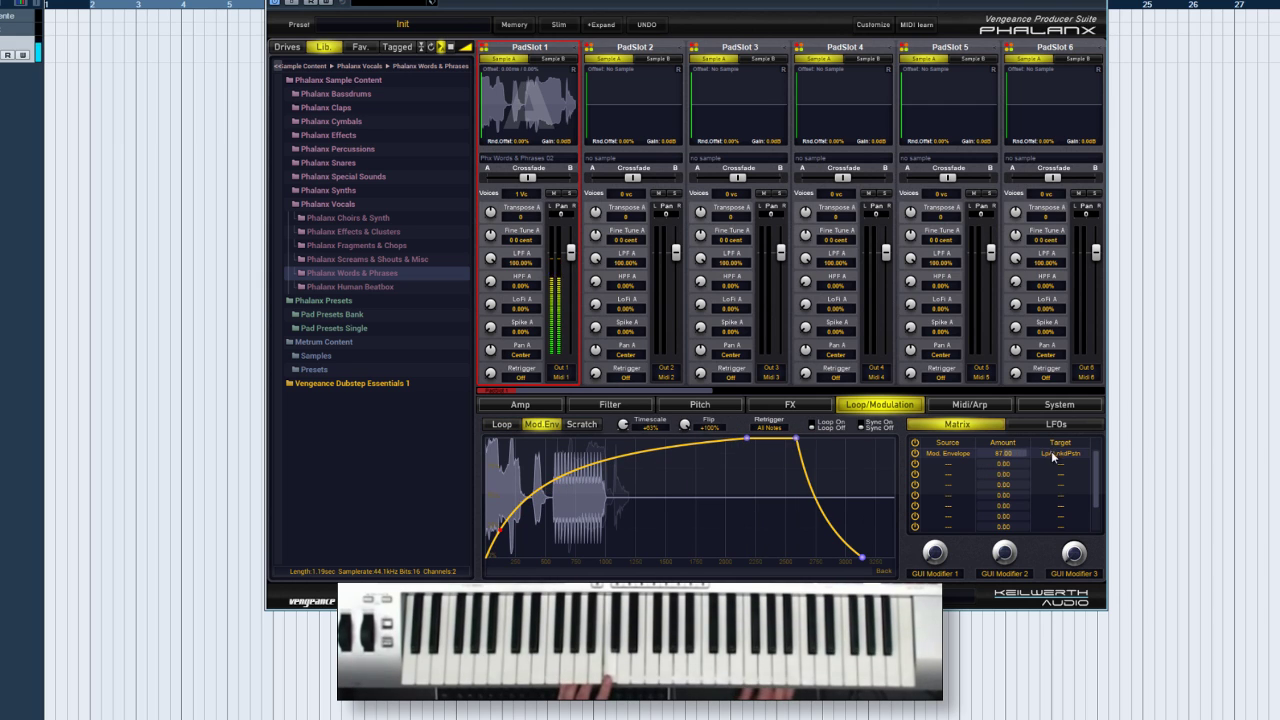
pyautogui.moveTo(983, 455); pyautogui.dragTo(717, 414)
pyautogui.click(519, 424)
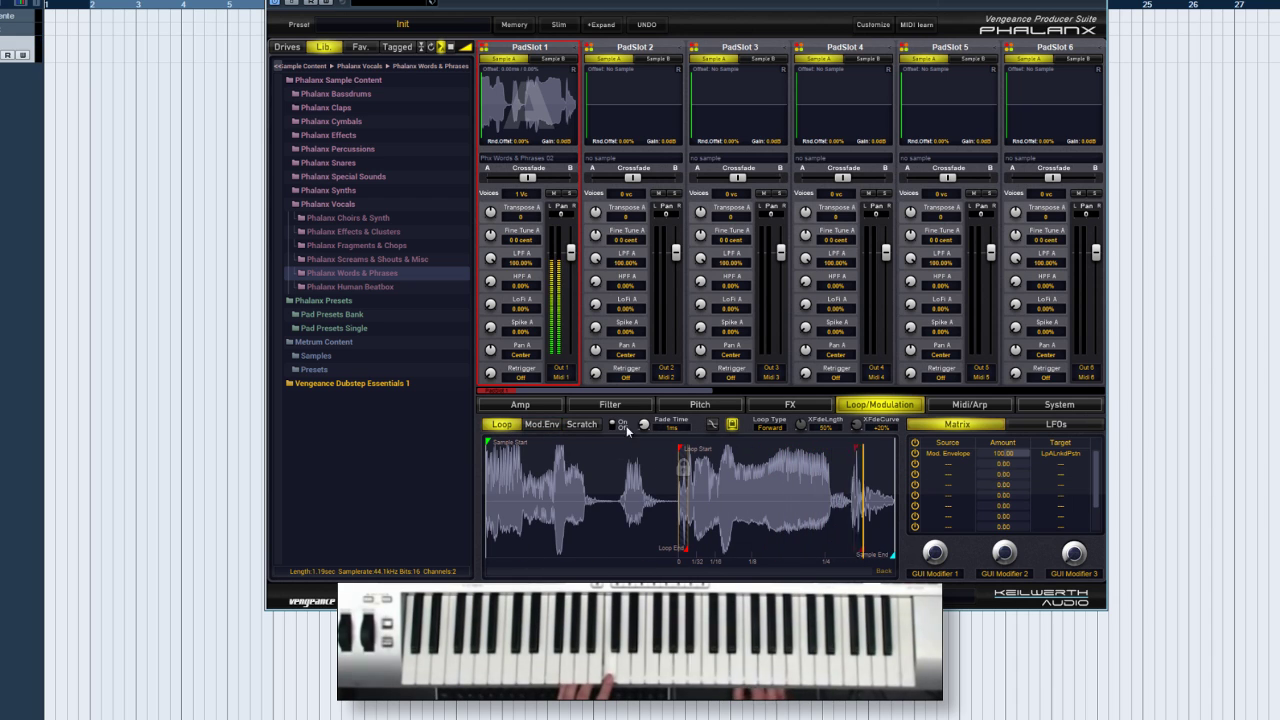
# Adjust the envelope Timescale, move the peak earlier, straighten the attack to about 4%, and nudge the loop start
pyautogui.click(548, 425)
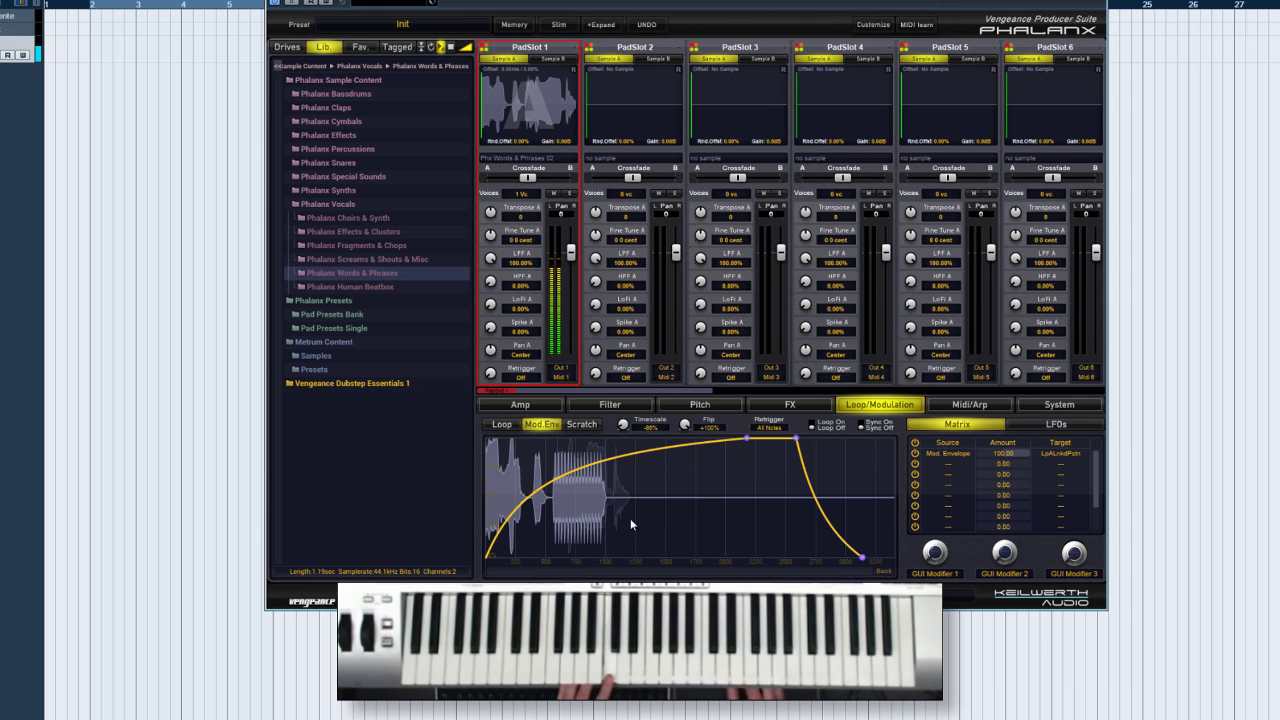
pyautogui.scroll(5, 621, 434)
pyautogui.moveTo(745, 438); pyautogui.dragTo(672, 438)
pyautogui.moveTo(588, 463); pyautogui.dragTo(594, 520)
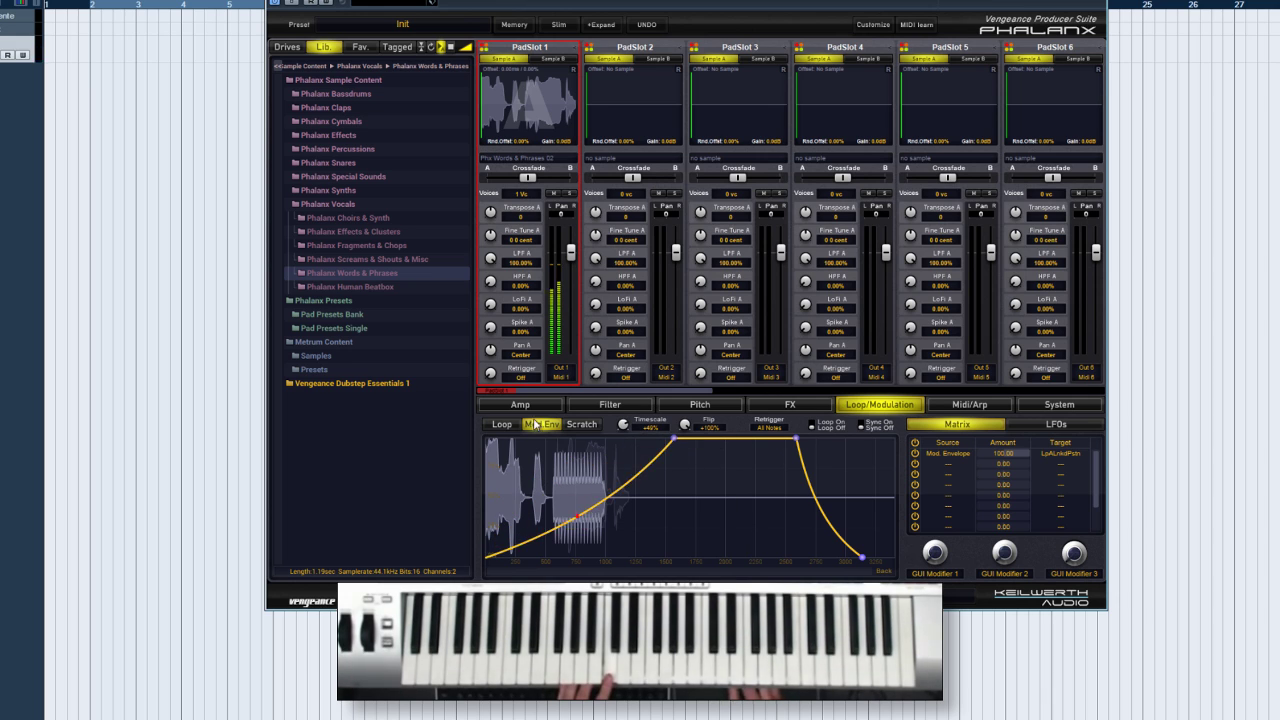
pyautogui.click(501, 424)
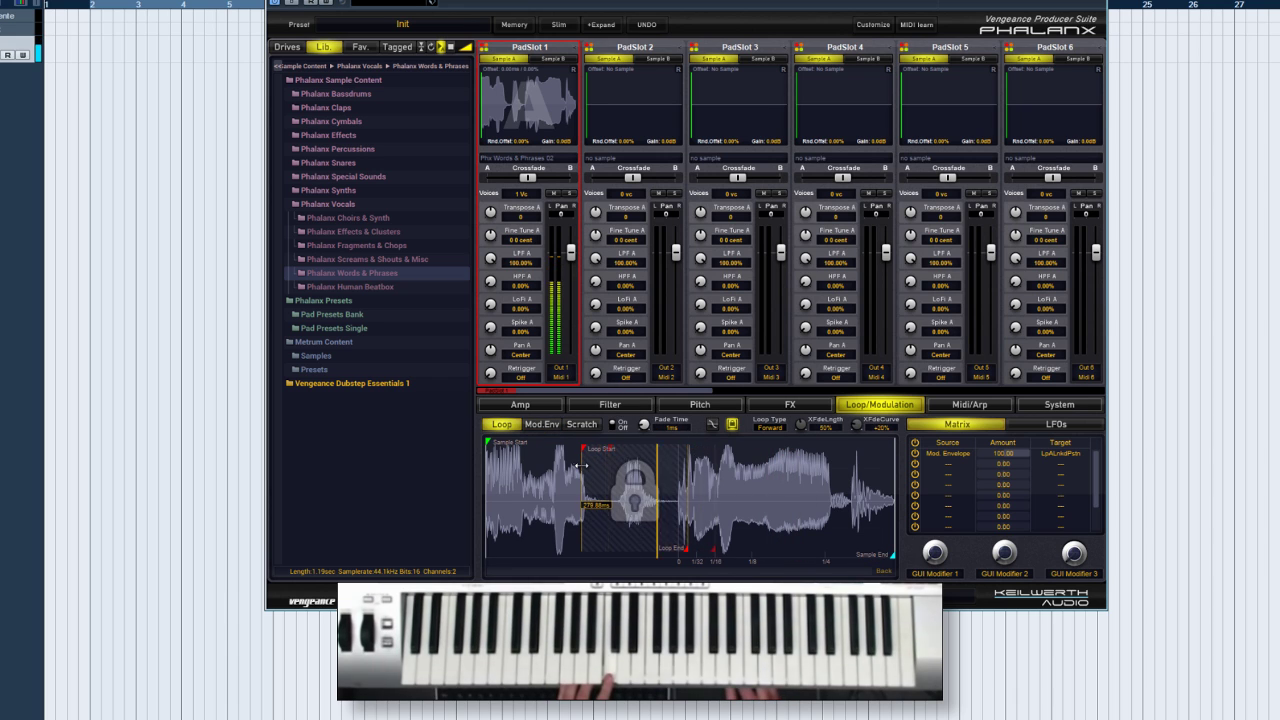
pyautogui.moveTo(668, 466)
pyautogui.mouseDown()
pyautogui.moveTo(688, 467)
pyautogui.moveTo(610, 475)
pyautogui.moveTo(765, 462)
pyautogui.mouseUp()
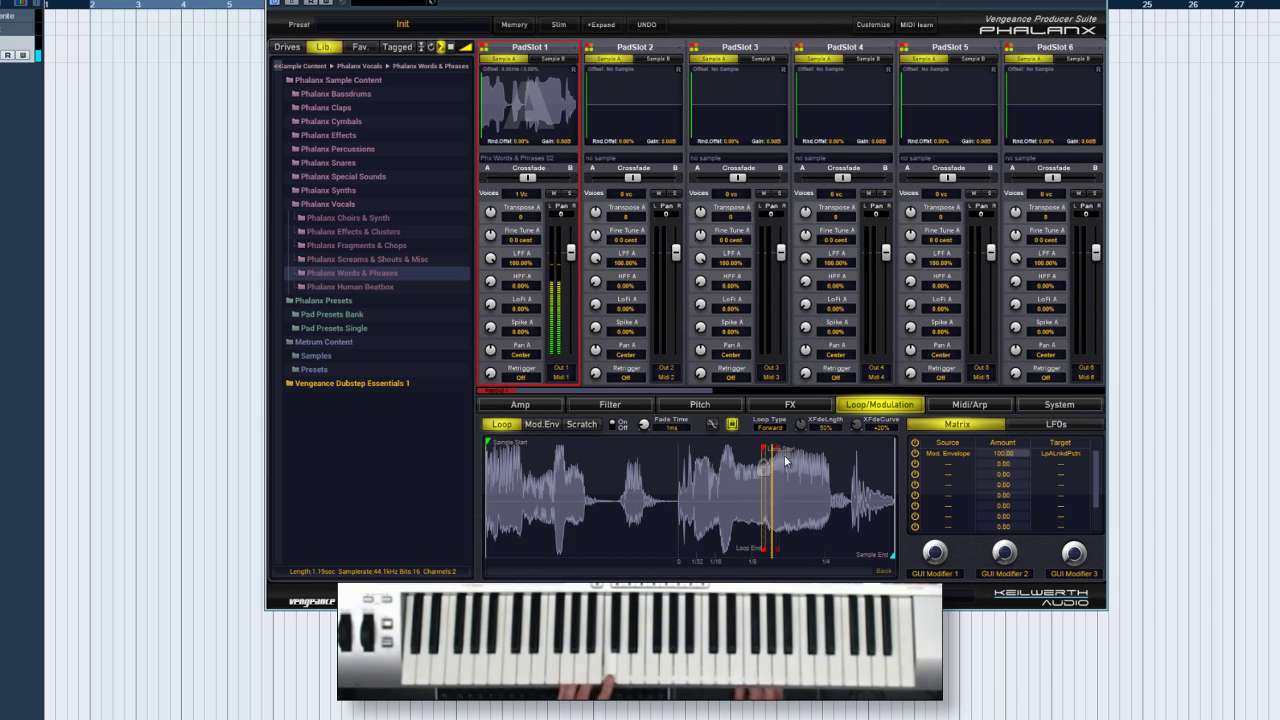